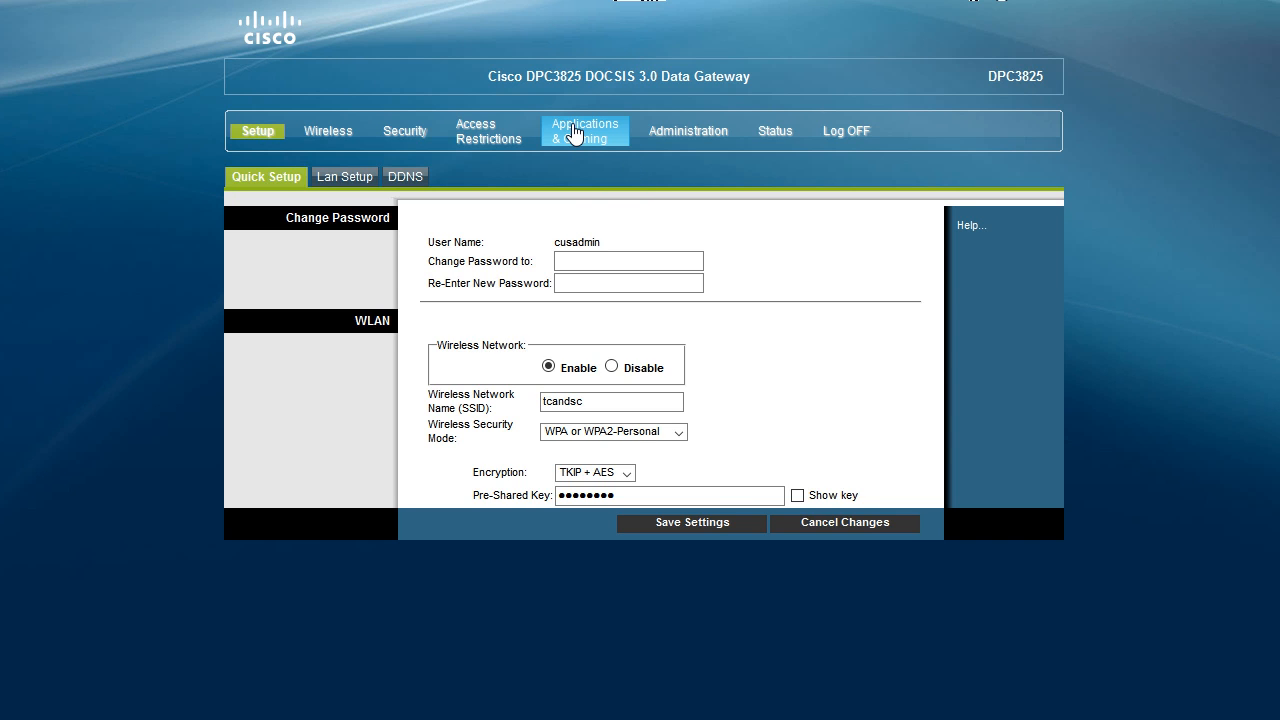
- Open the gateway's port range forwarding settings and set the first rule's external start and end ports to 80
{"action": "left_click", "coordinate": [575, 134]}
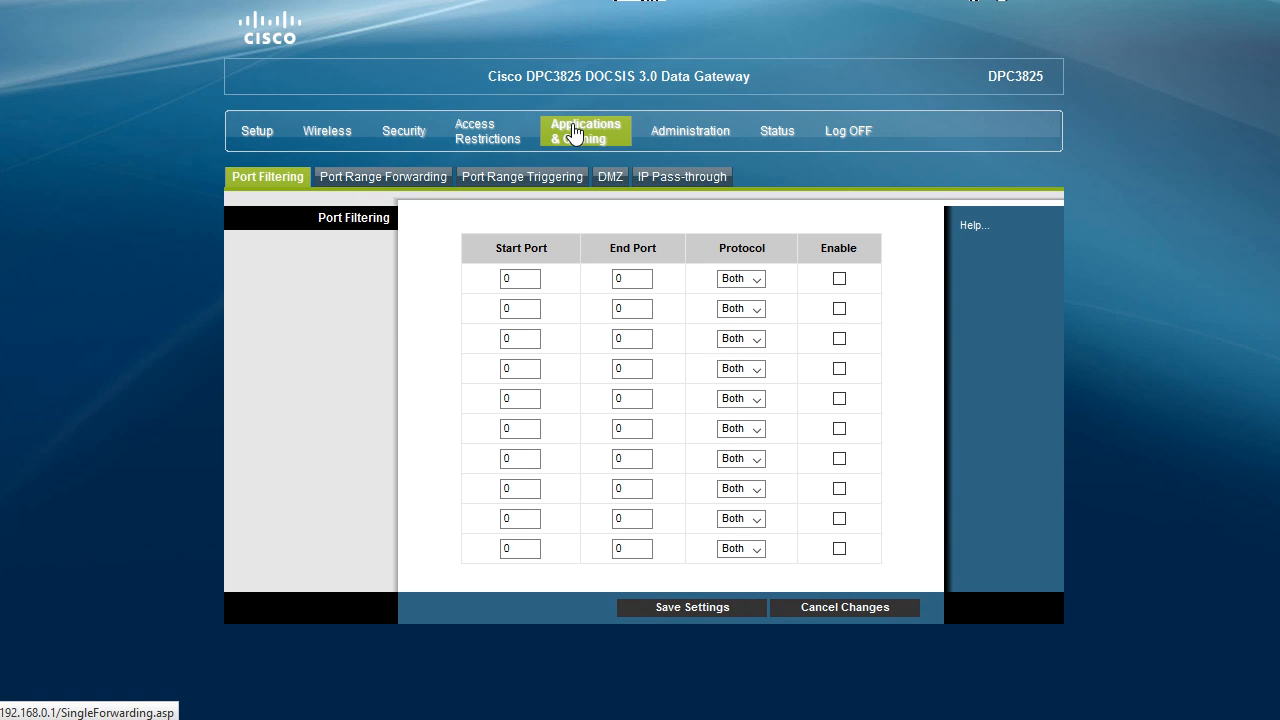
{"action": "left_click", "coordinate": [390, 178]}
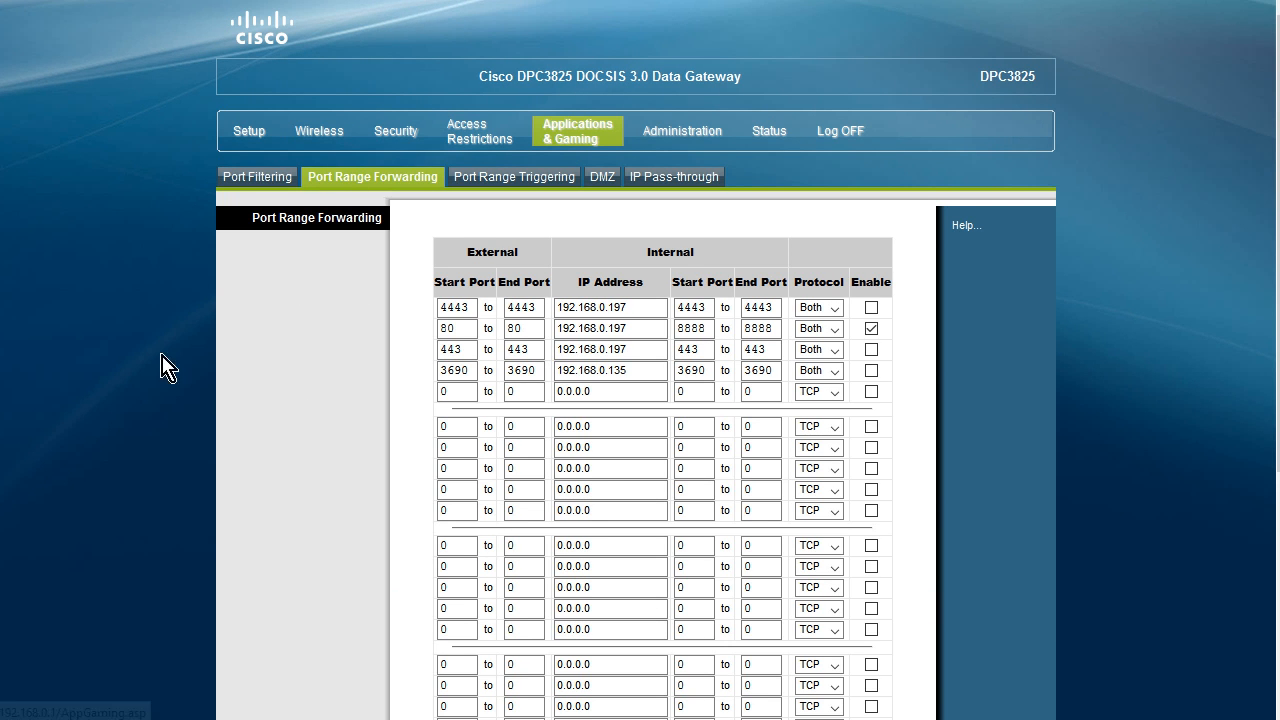
{"action": "left_click", "coordinate": [462, 306]}
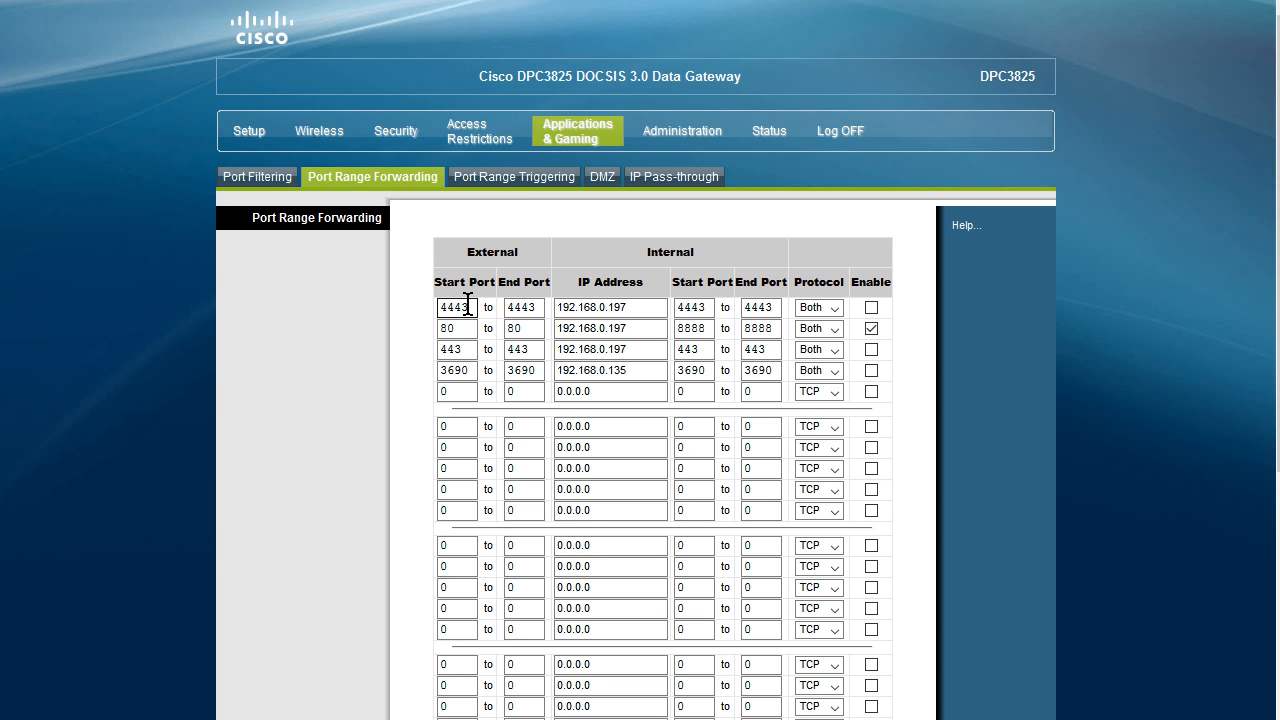
{"action": "left_click_drag", "start_coordinate": [470, 306], "coordinate": [440, 304]}
{"action": "type", "text": "80"}
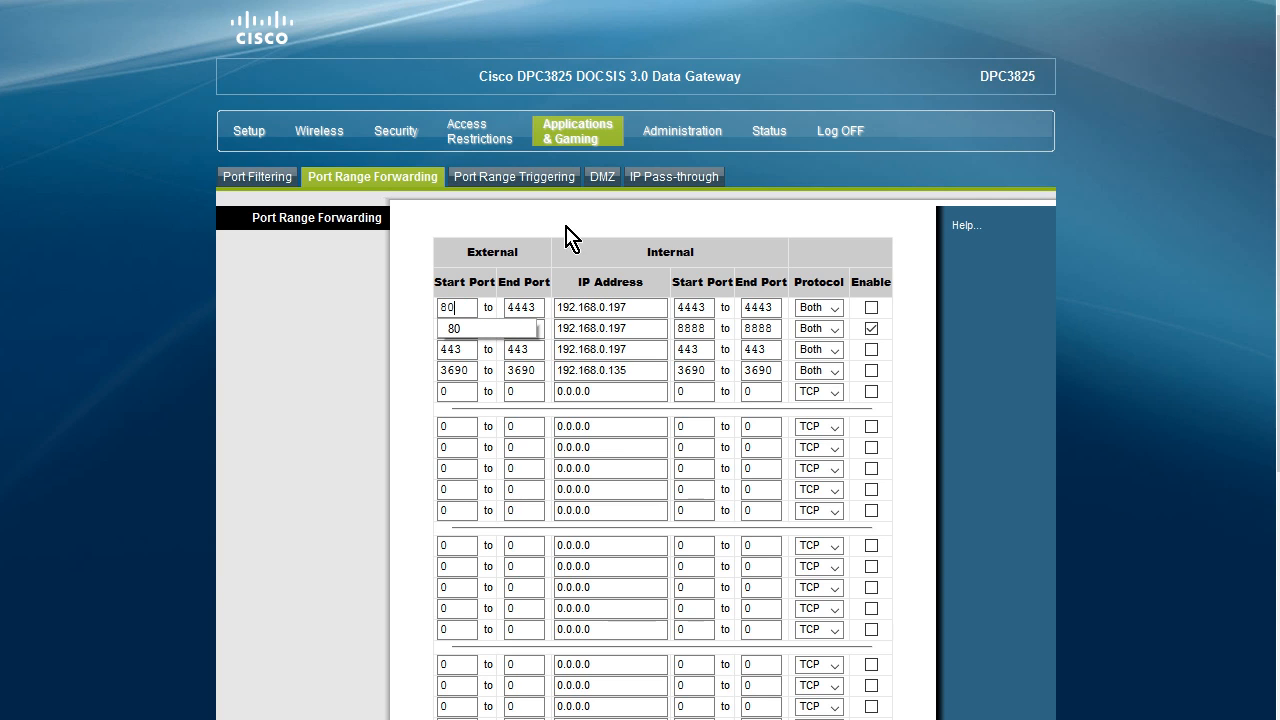
{"action": "key", "text": "Tab"}
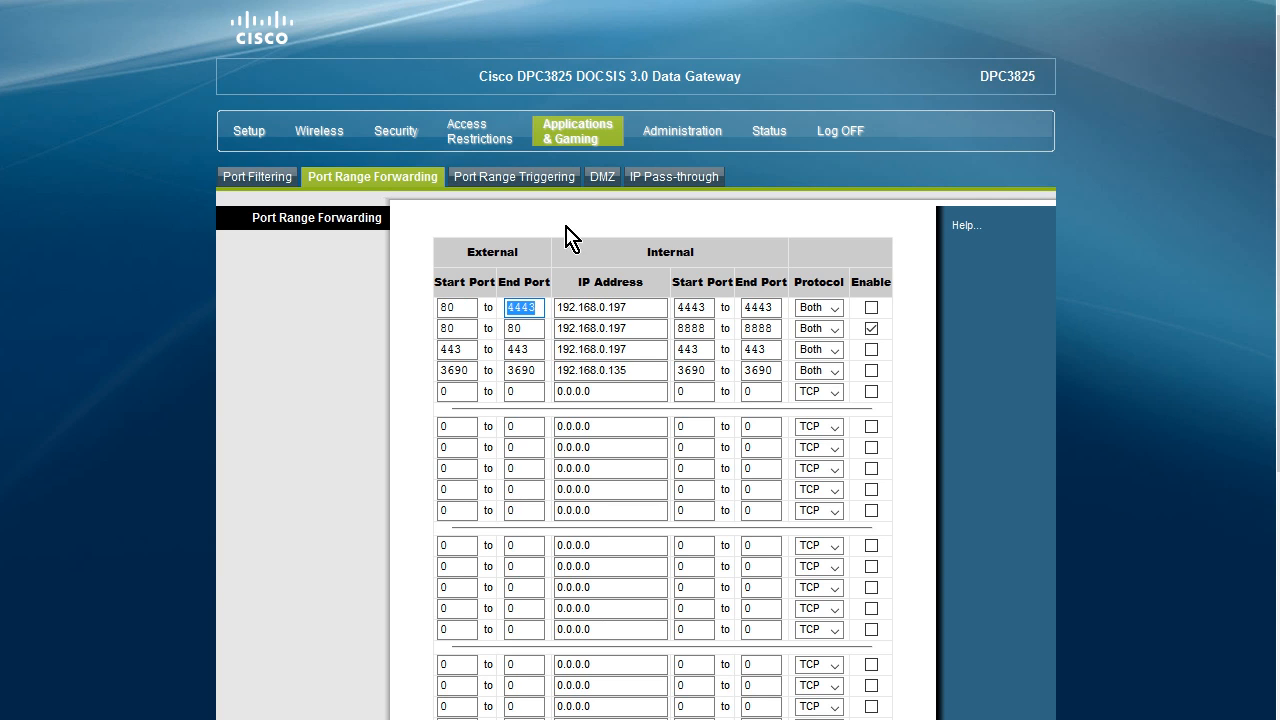
{"action": "type", "text": "80"}
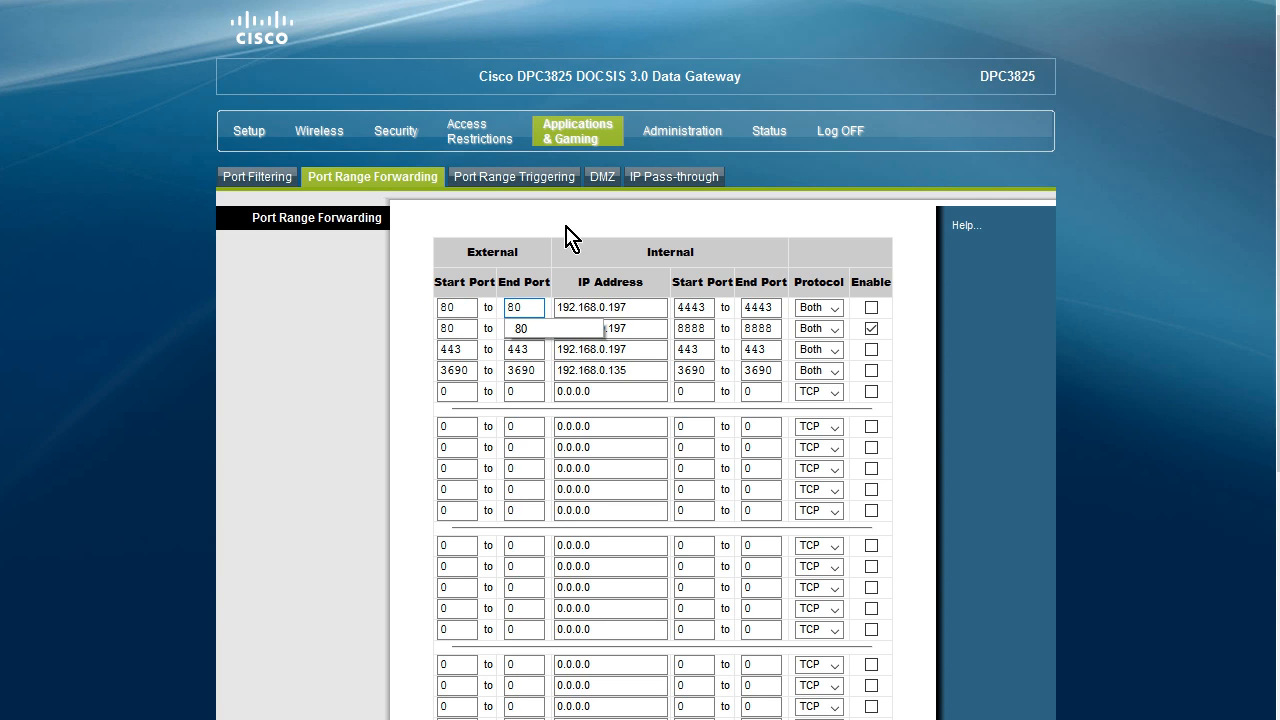
{"action": "key", "text": "Tab"}
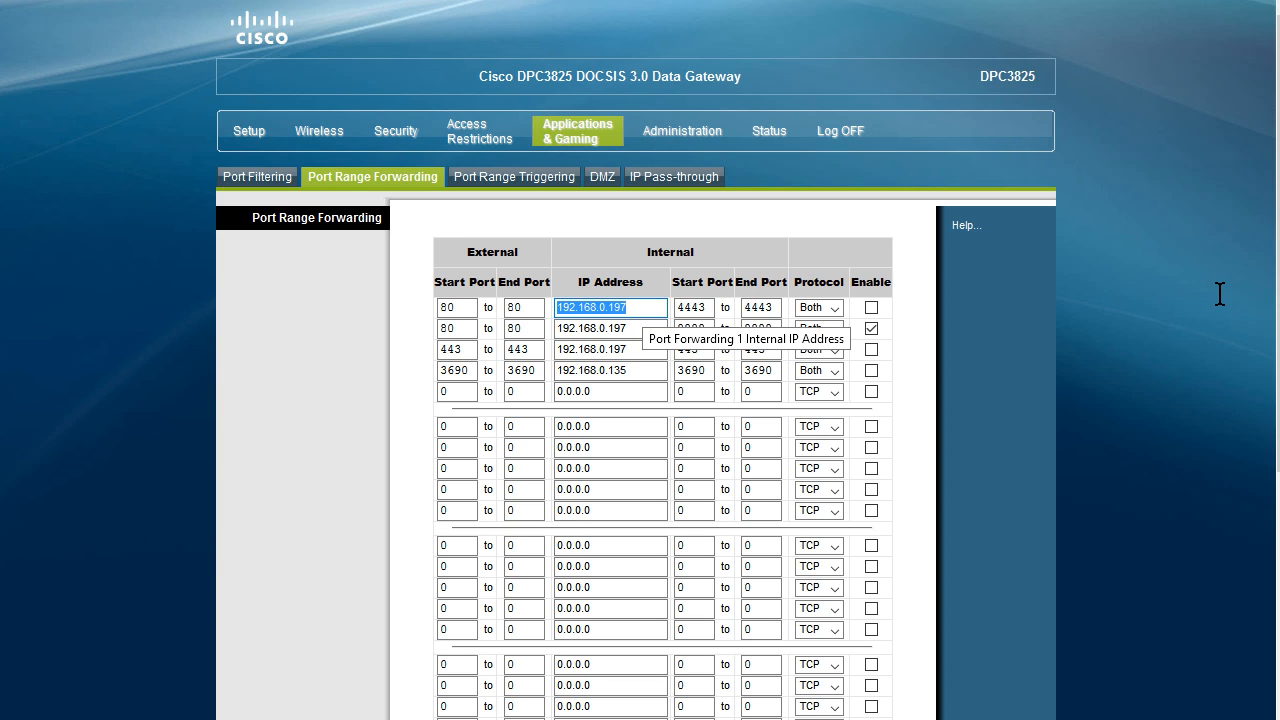
- Set the first forwarding rule's internal start and end ports to 81 and enable the rule
{"action": "key", "text": "Tab"}
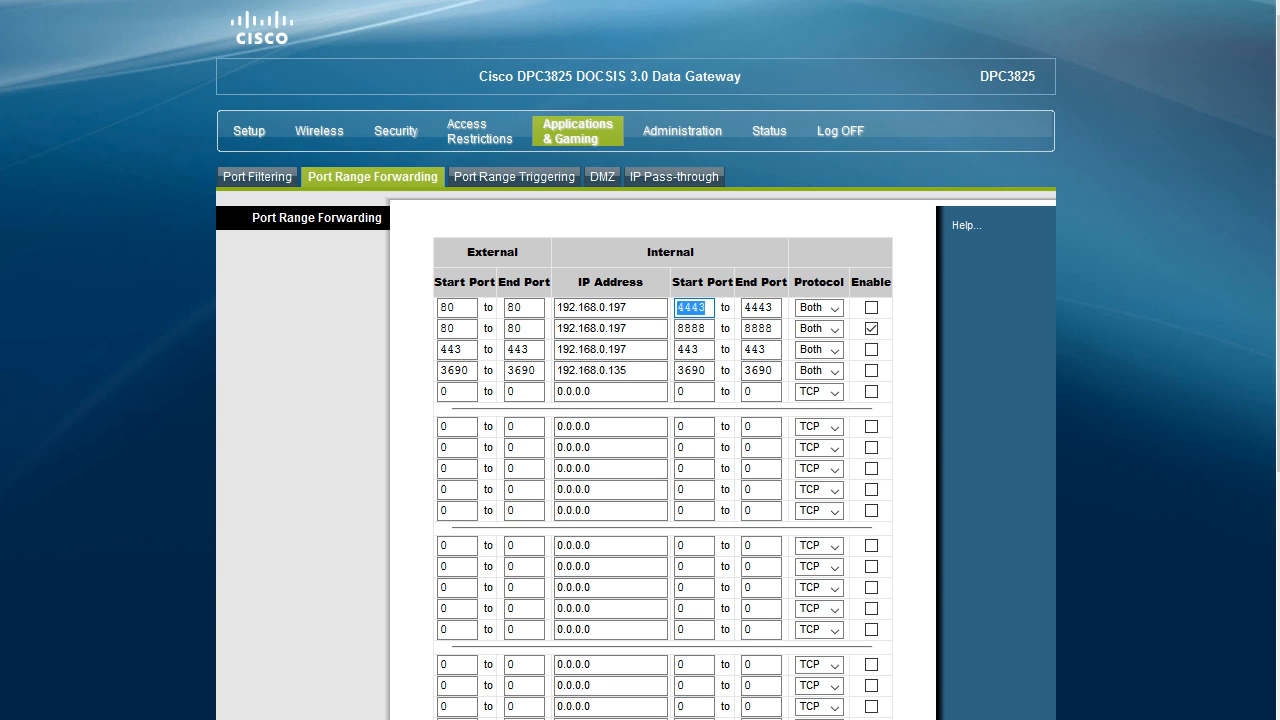
{"action": "type", "text": "81"}
{"action": "key", "text": "Tab"}
{"action": "type", "text": "8"}
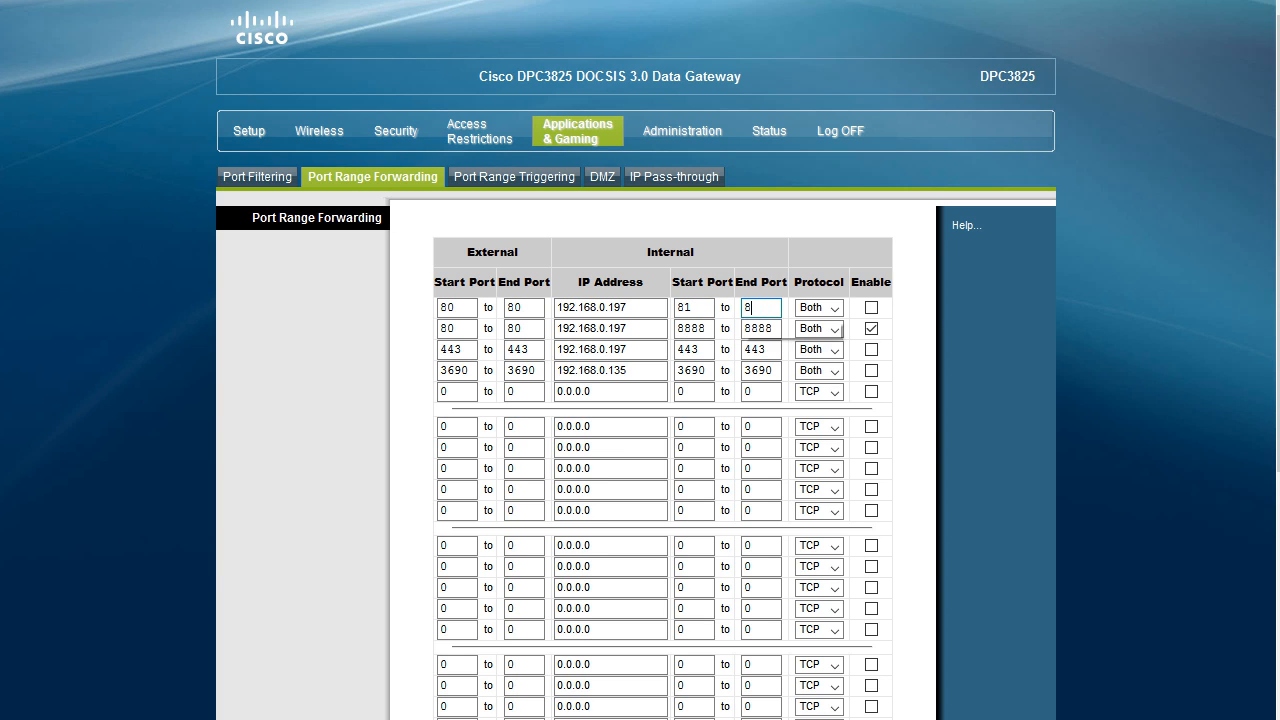
{"action": "type", "text": "1"}
{"action": "key", "text": "Tab"}
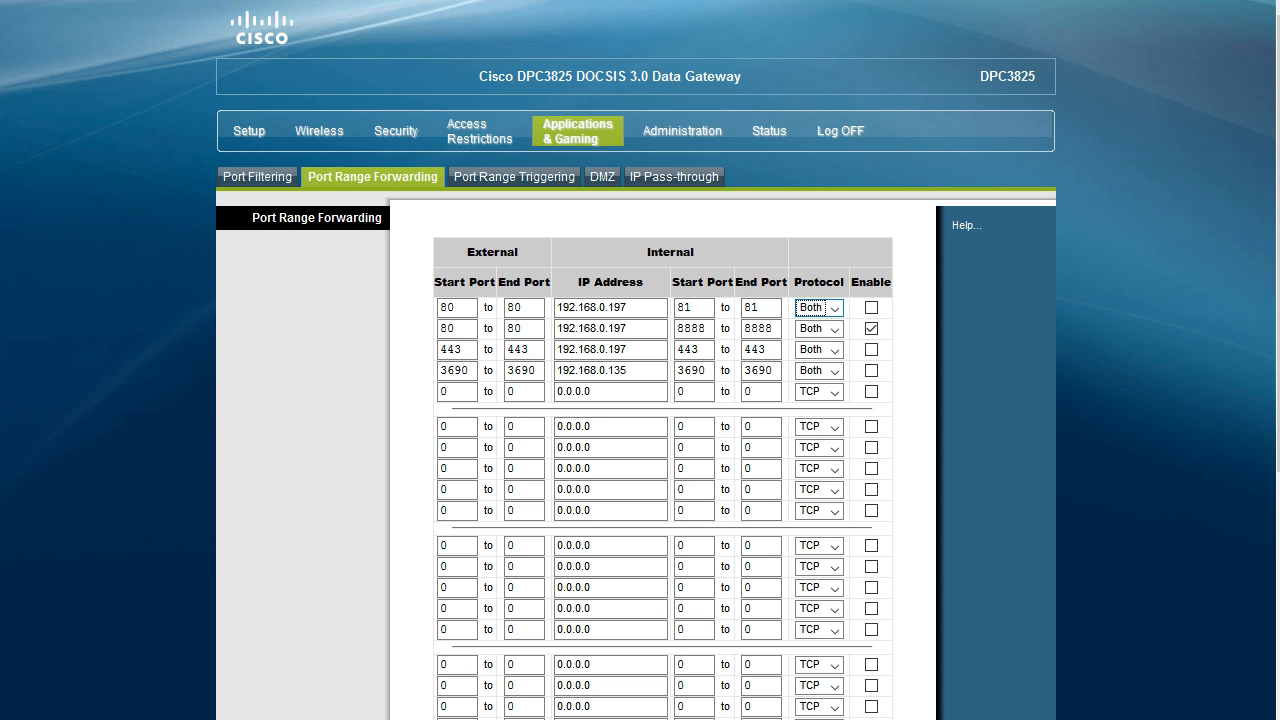
{"action": "left_click", "coordinate": [871, 308]}
{"action": "left_click", "coordinate": [647, 307]}
- Switch to Control Panel and check the Wi-Fi adapter's IPv4 address in its network connection details
{"action": "key", "text": "alt+Tab"}
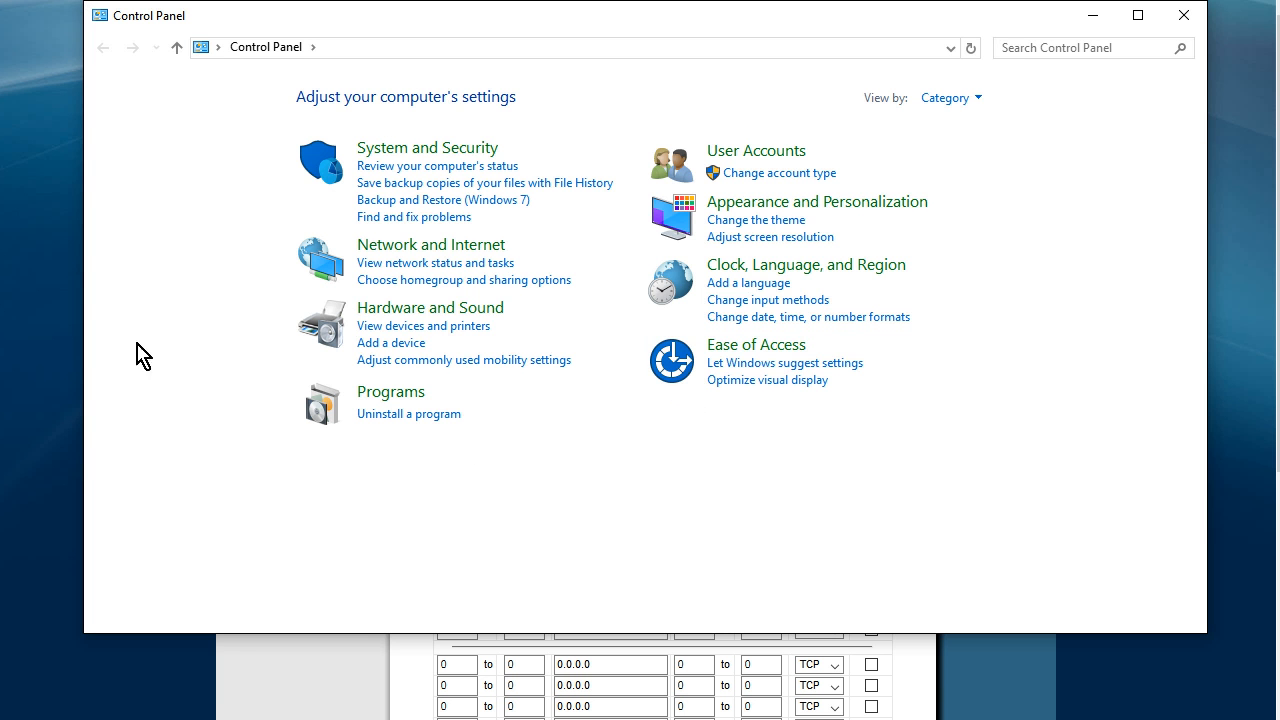
{"action": "left_click", "coordinate": [472, 248]}
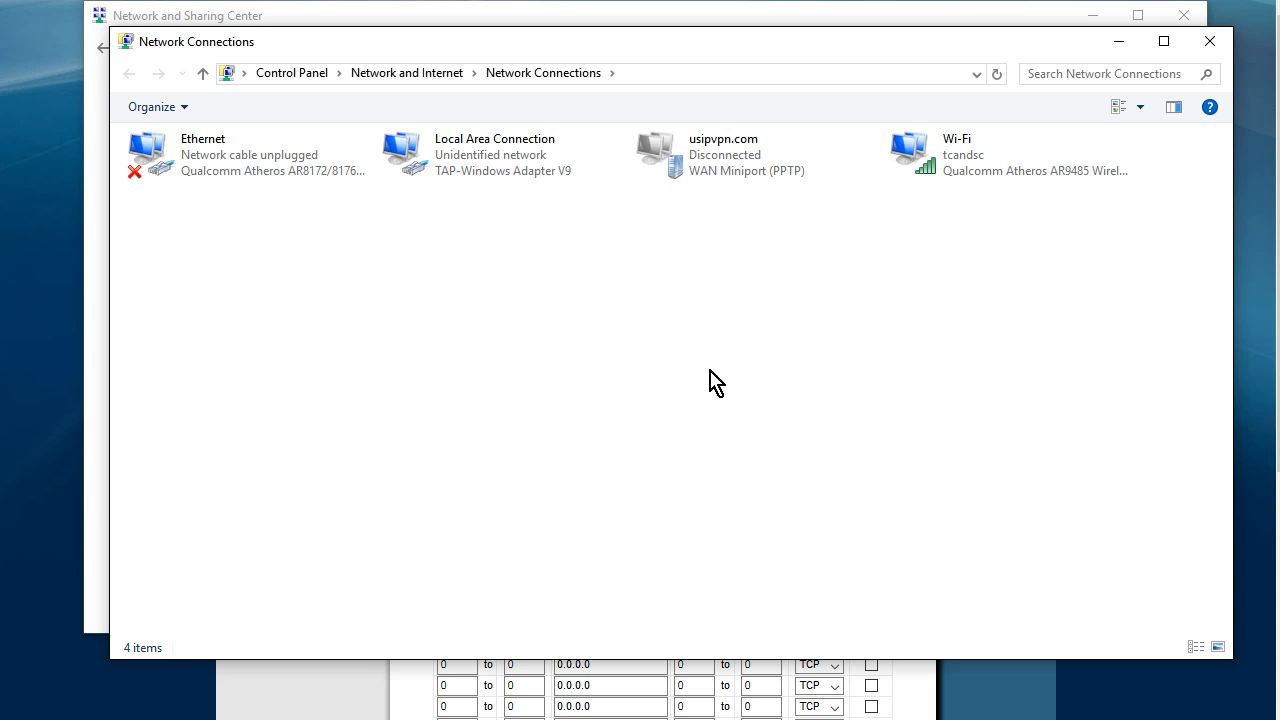
{"action": "left_click", "coordinate": [980, 166]}
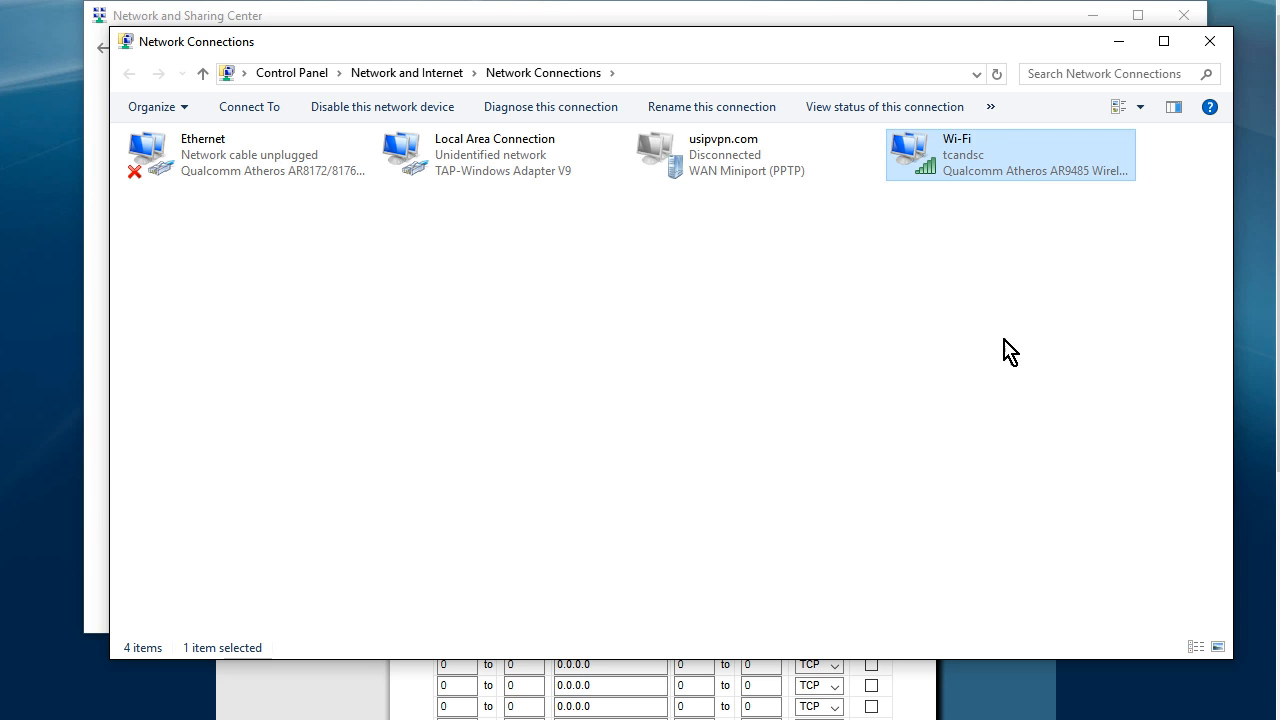
{"action": "right_click", "coordinate": [991, 149]}
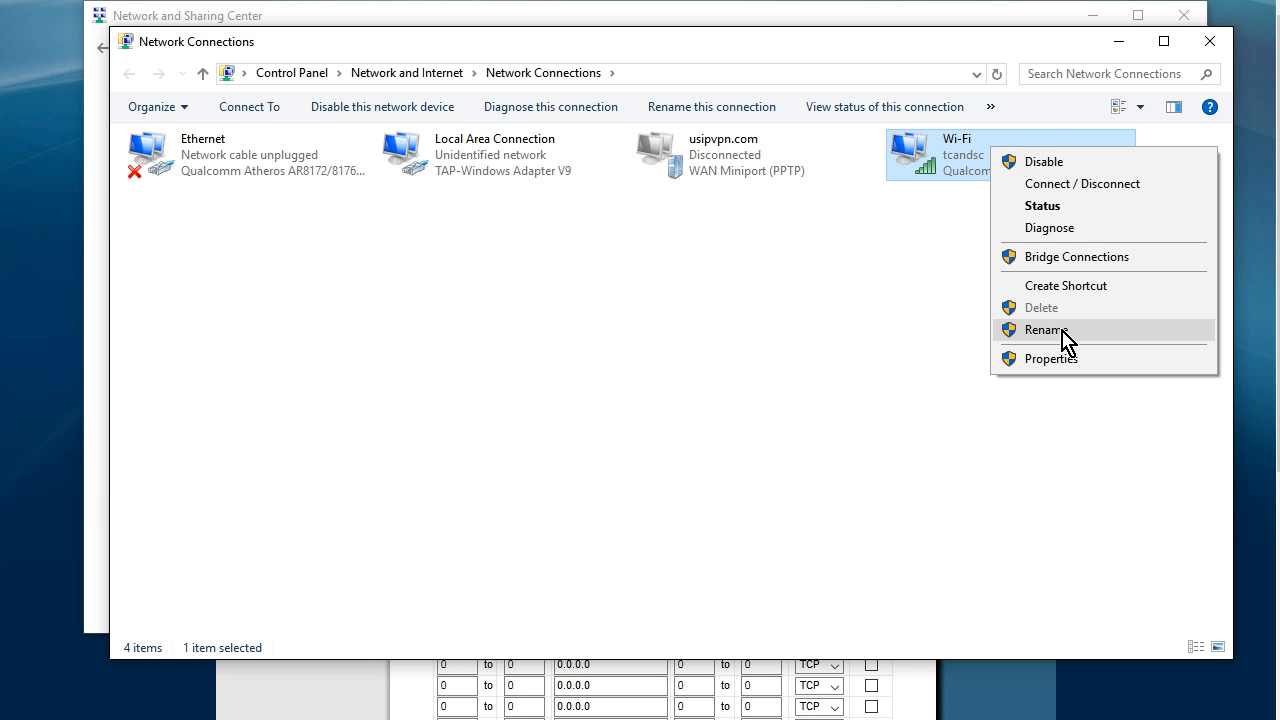
{"action": "left_click", "coordinate": [1060, 210]}
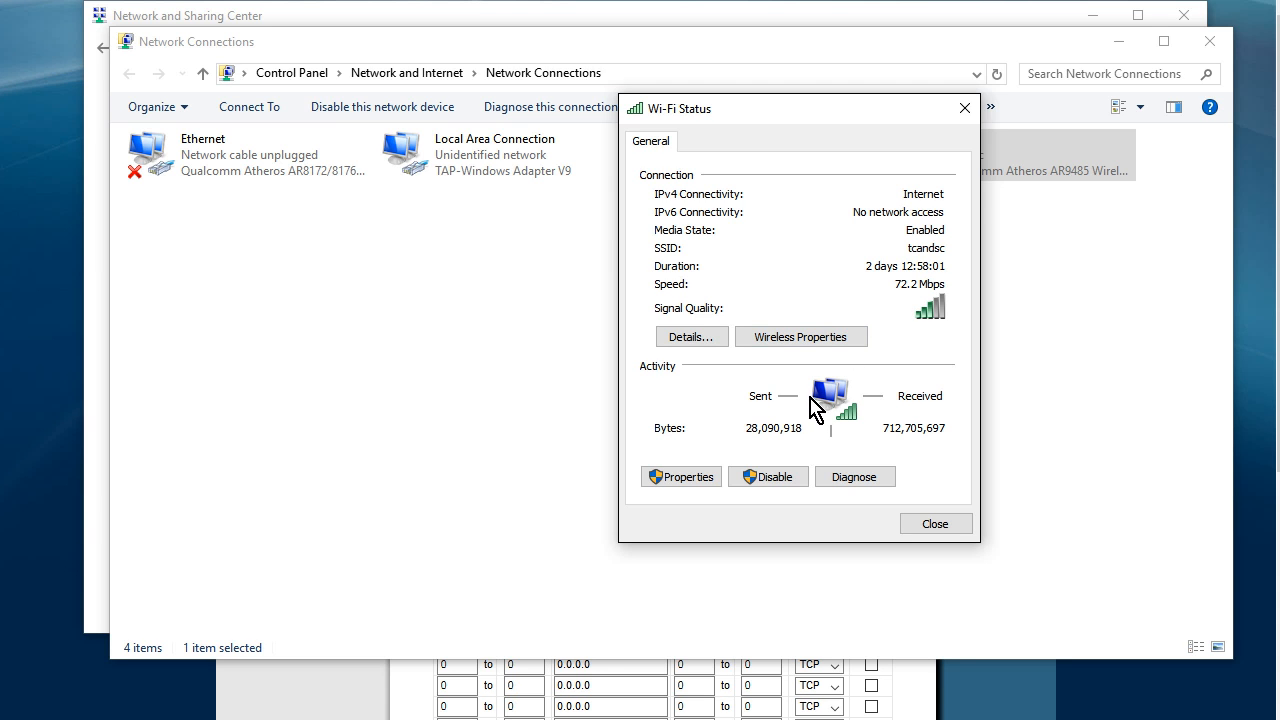
{"action": "left_click", "coordinate": [700, 338]}
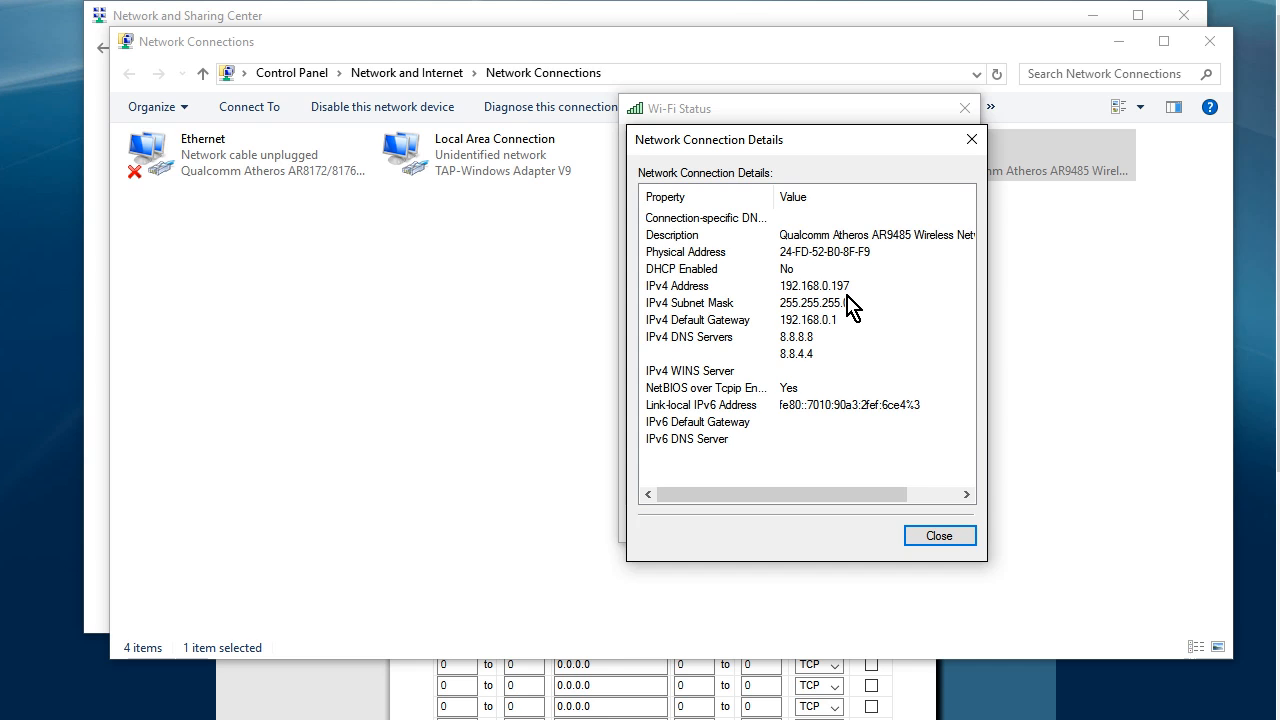
{"action": "left_click", "coordinate": [940, 537]}
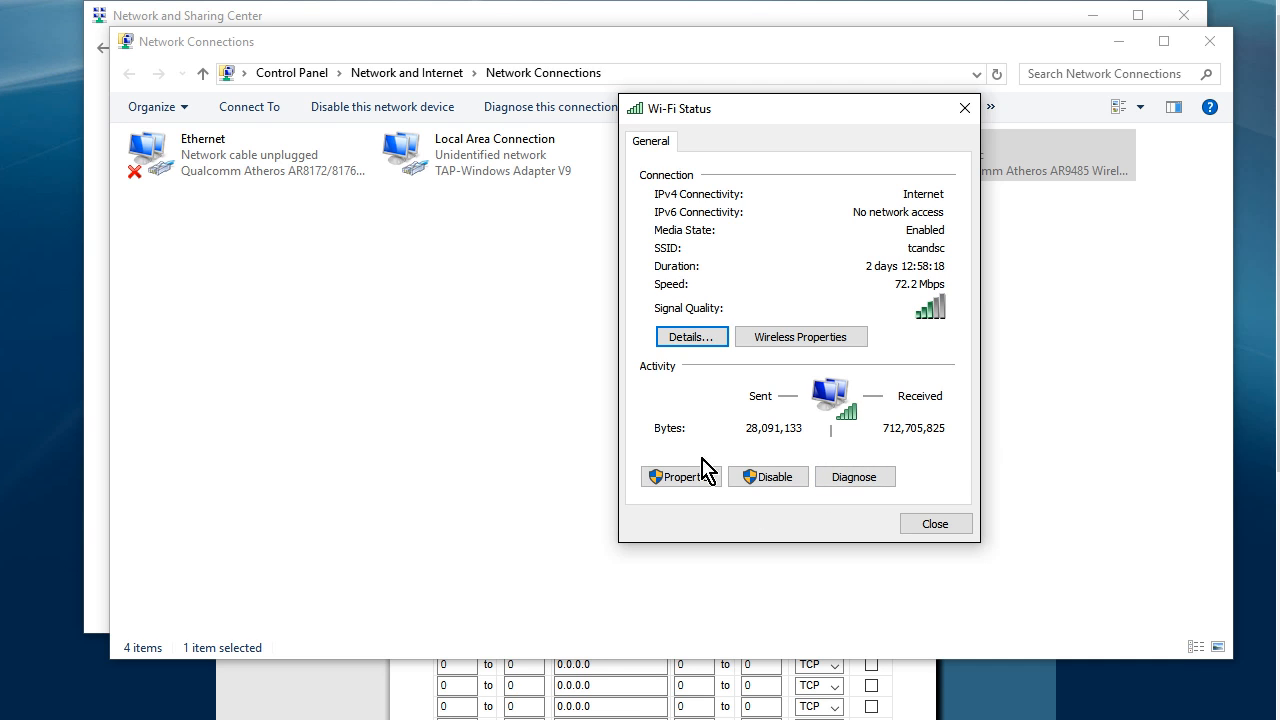
{"action": "left_click", "coordinate": [940, 527]}
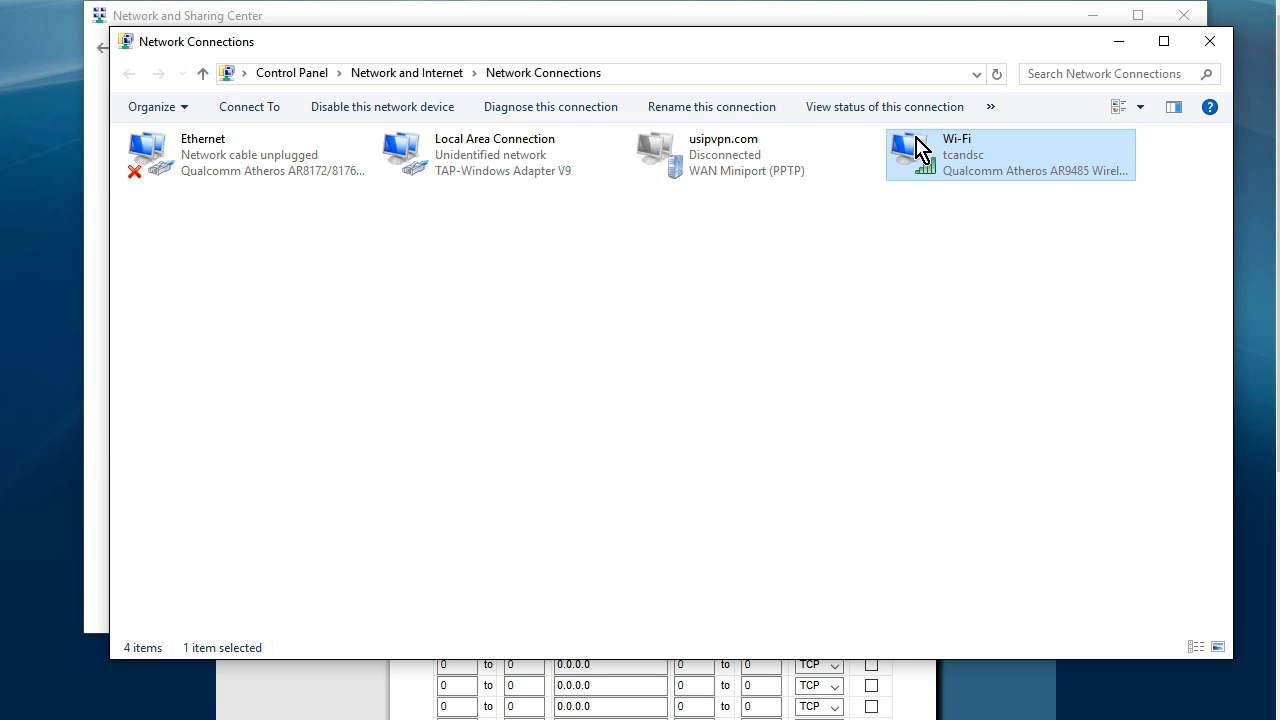
- Review the Wi-Fi adapter's Internet Protocol Version 4 (TCP/IPv4) settings without changing them, and close the network windows
{"action": "right_click", "coordinate": [947, 145]}
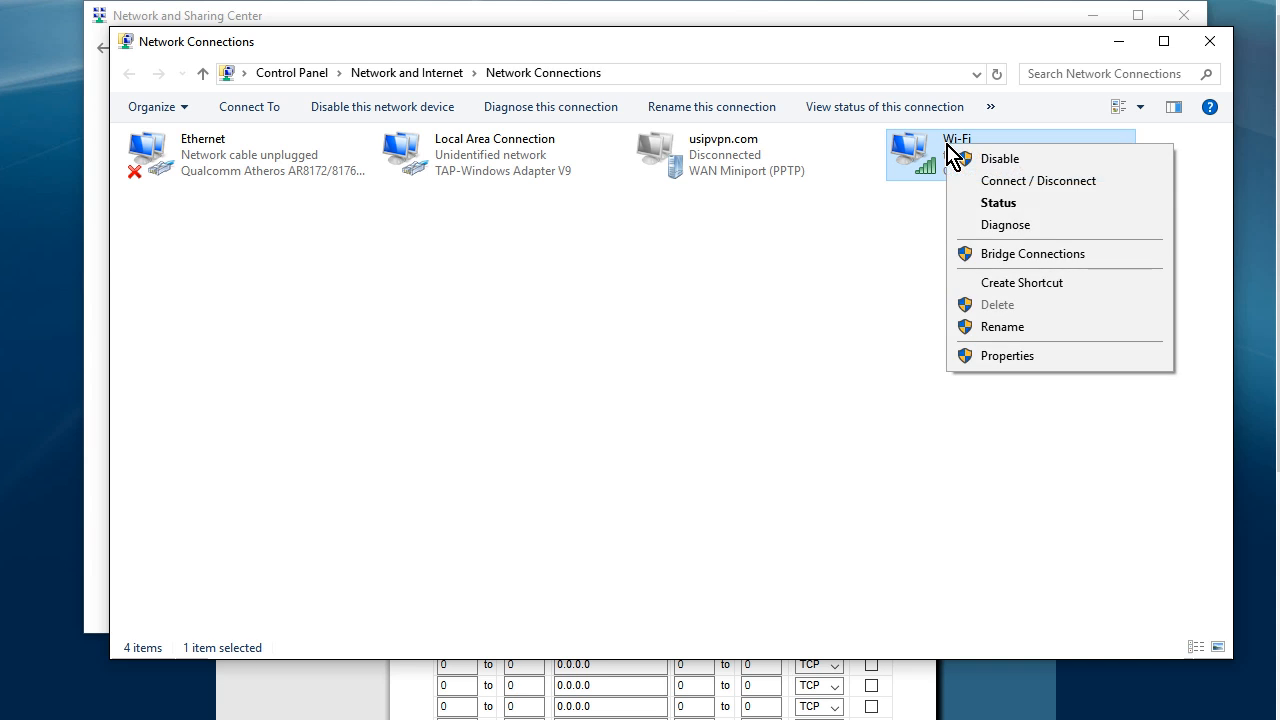
{"action": "left_click", "coordinate": [1017, 357]}
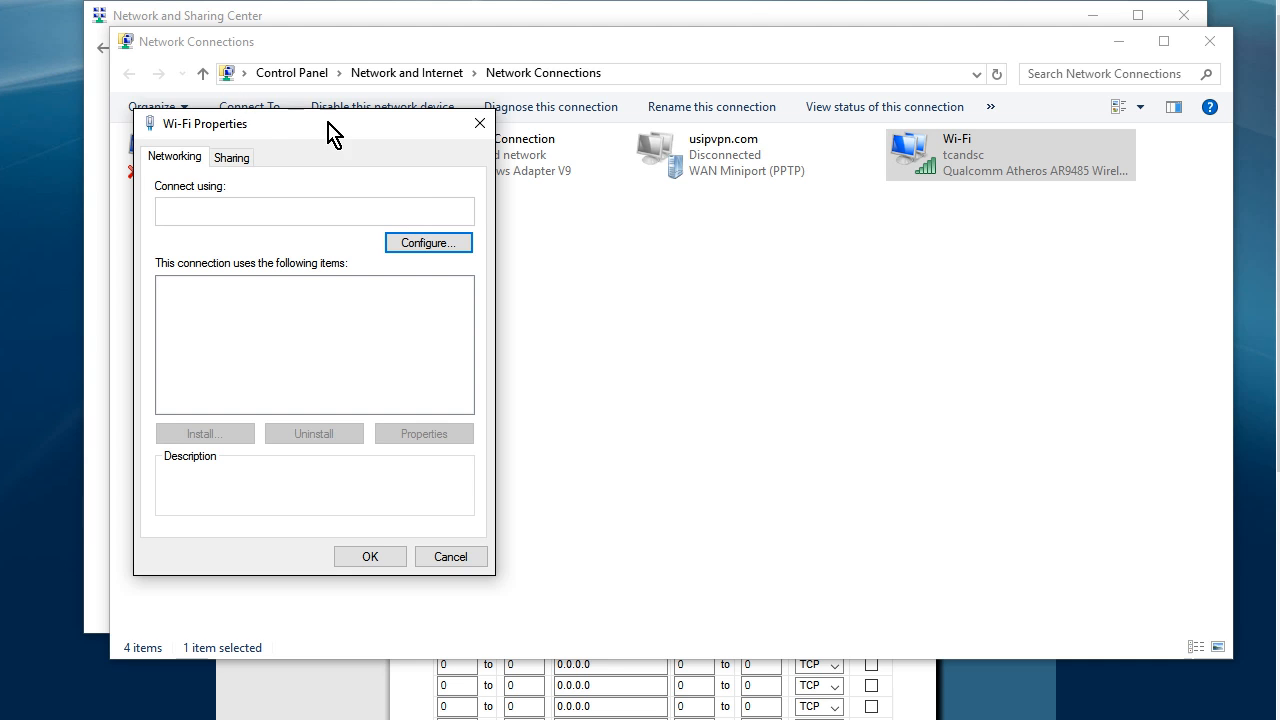
{"action": "left_click_drag", "start_coordinate": [330, 130], "coordinate": [540, 140]}
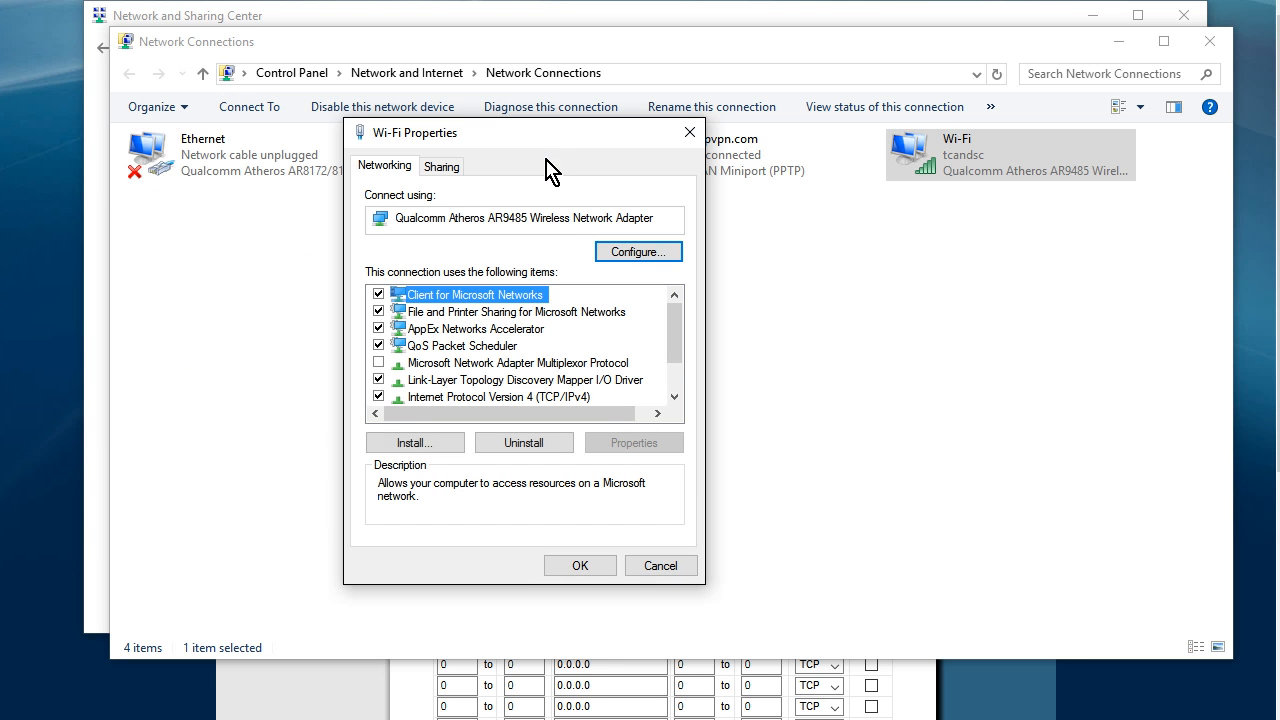
{"action": "scroll", "coordinate": [530, 338], "scroll_direction": "down", "scroll_amount": 1}
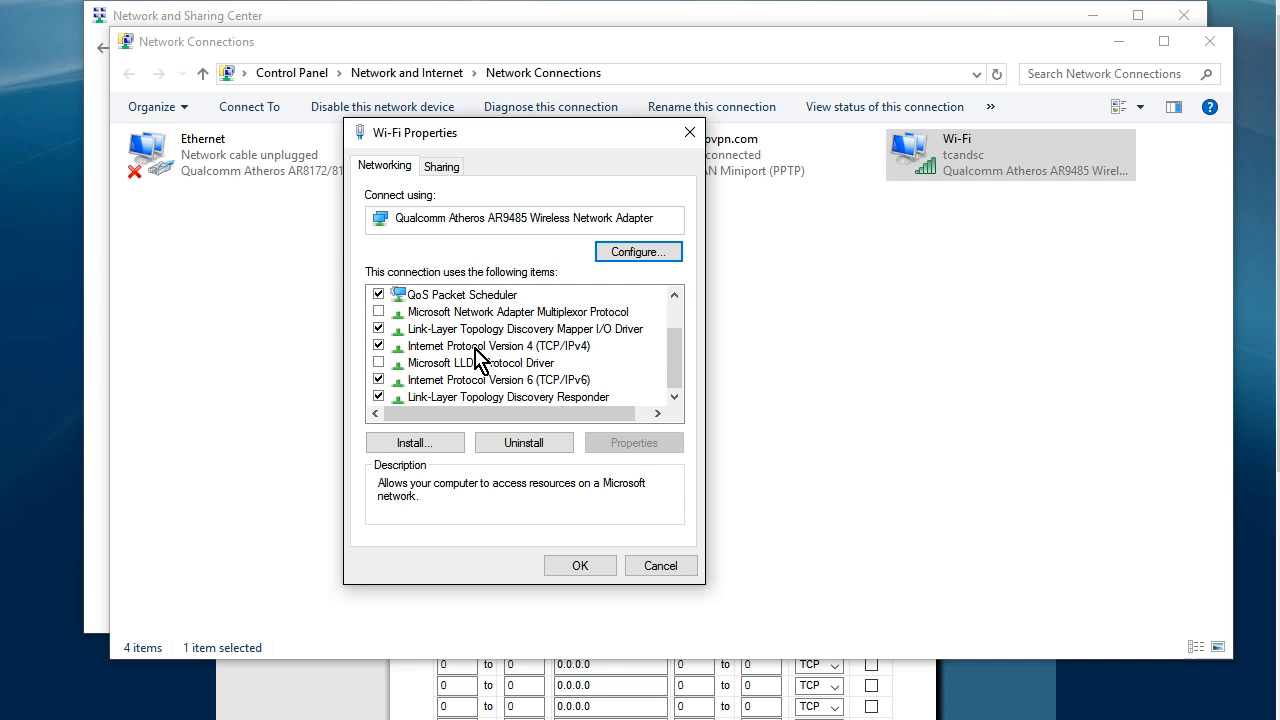
{"action": "left_click", "coordinate": [545, 345]}
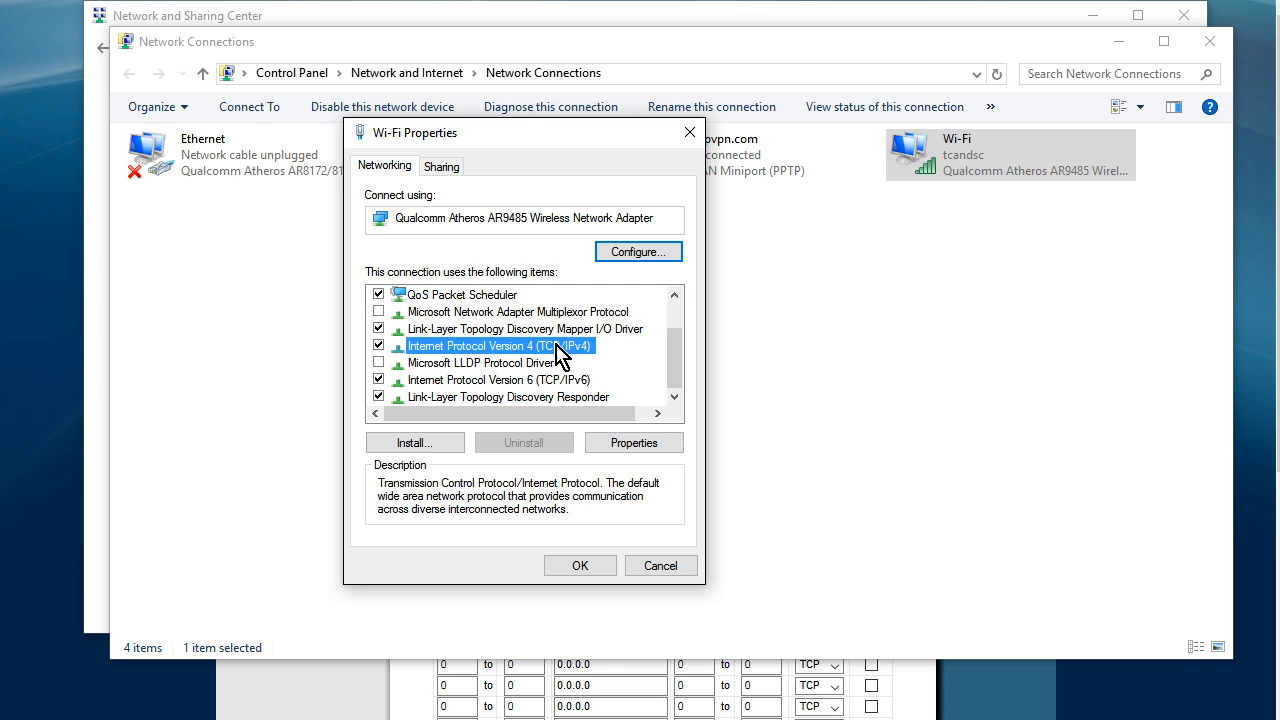
{"action": "left_click", "coordinate": [652, 445]}
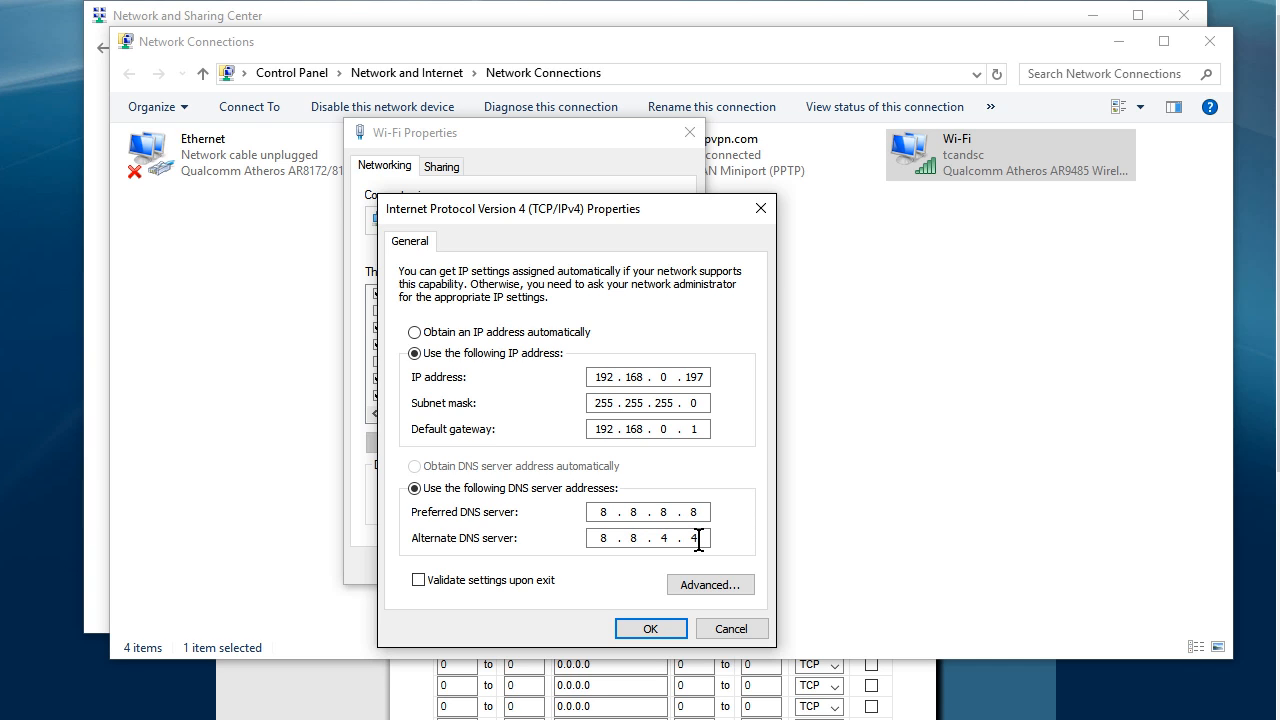
{"action": "left_click", "coordinate": [720, 632]}
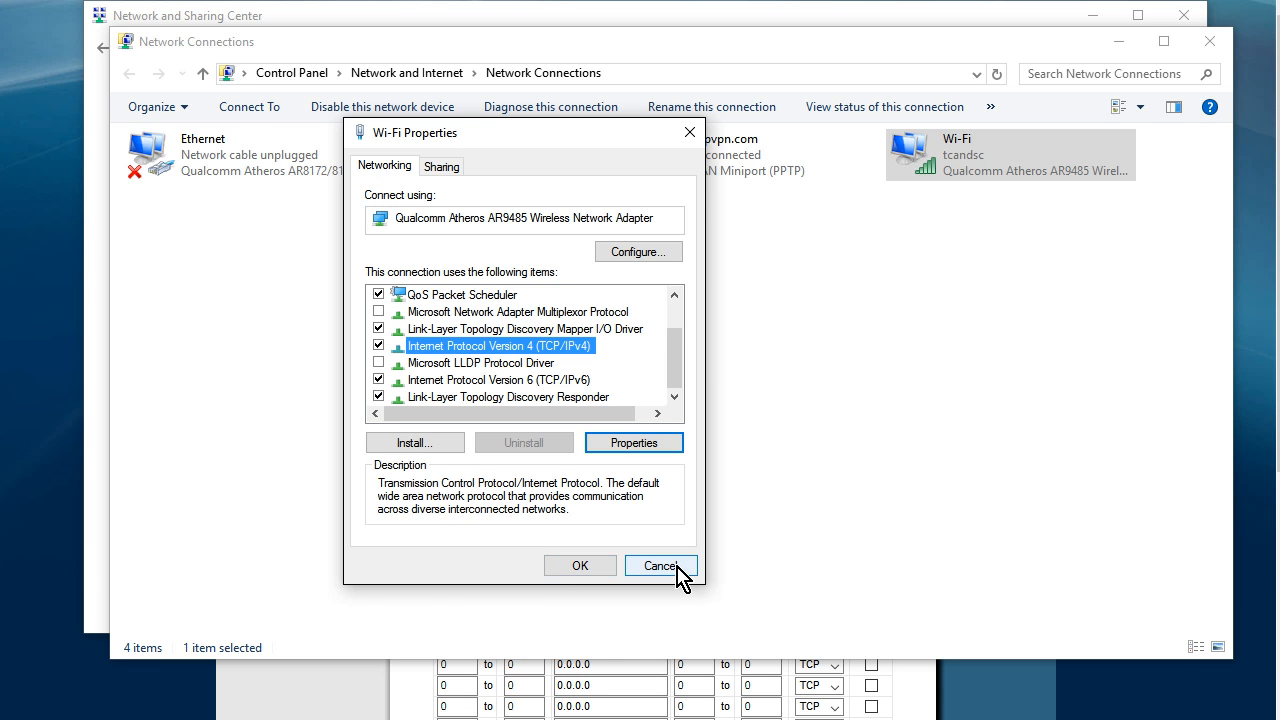
{"action": "left_click", "coordinate": [690, 567]}
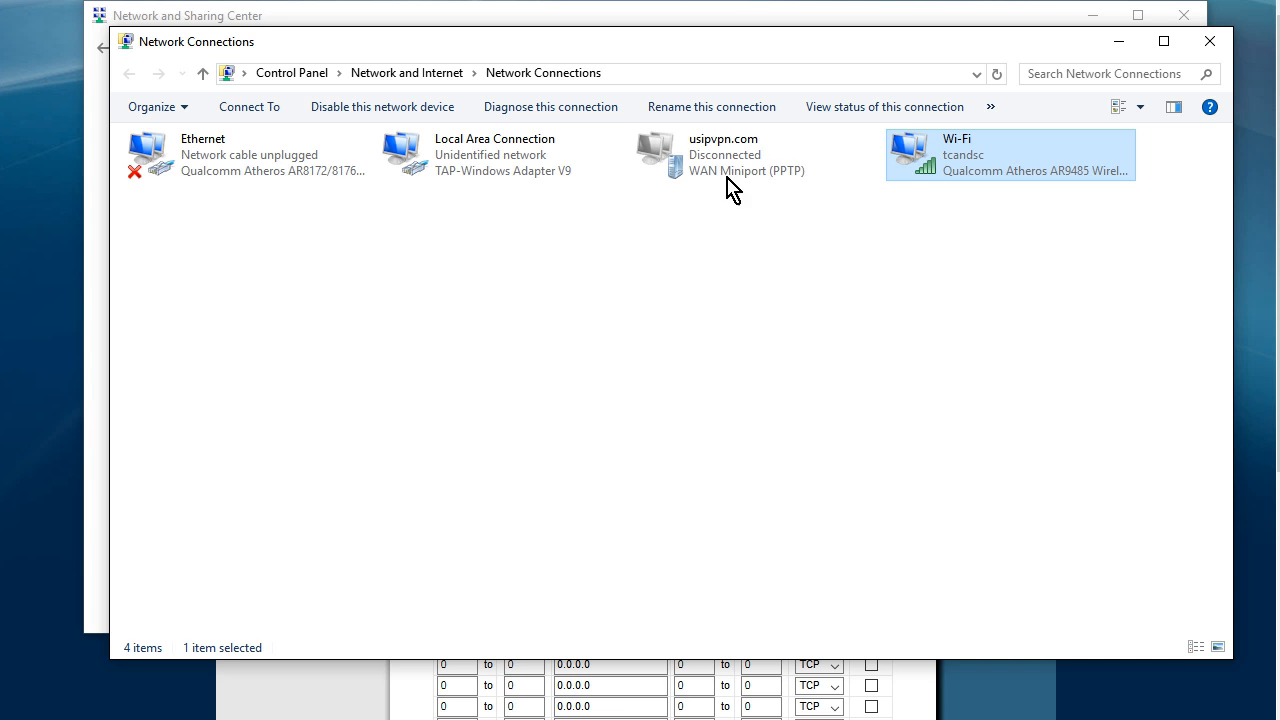
{"action": "left_click", "coordinate": [1208, 44]}
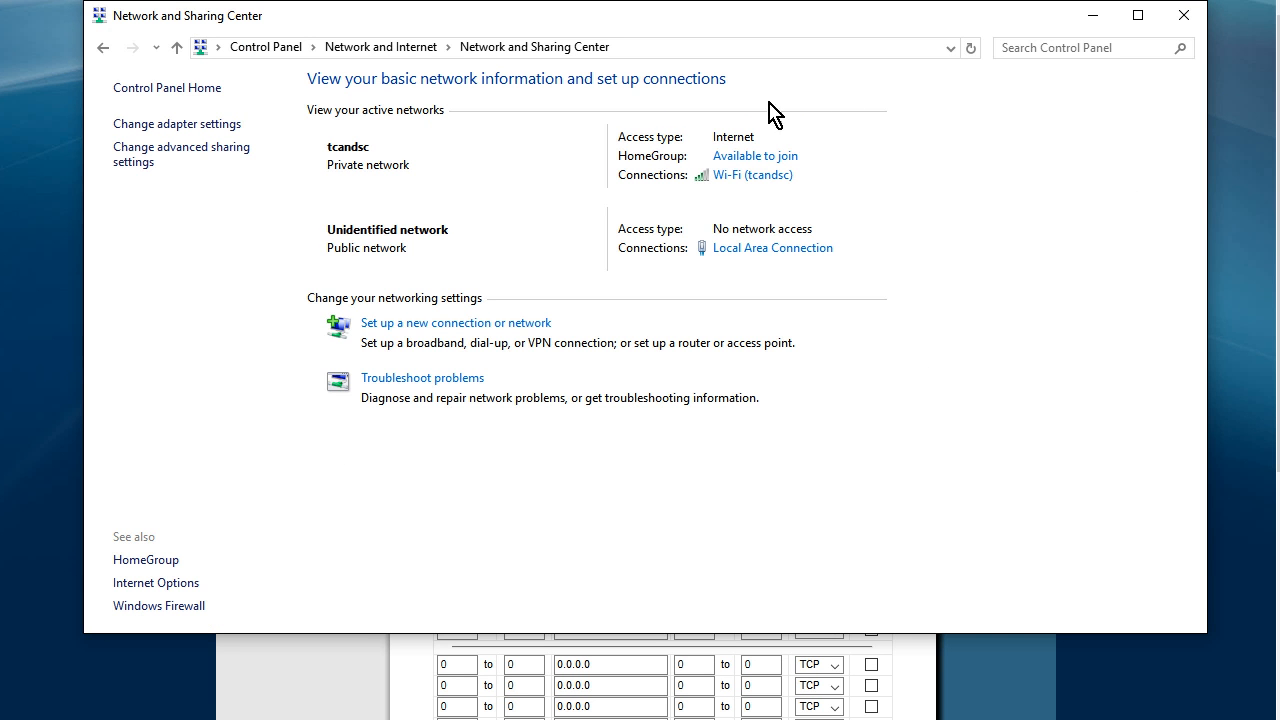
{"action": "left_click", "coordinate": [1184, 15]}
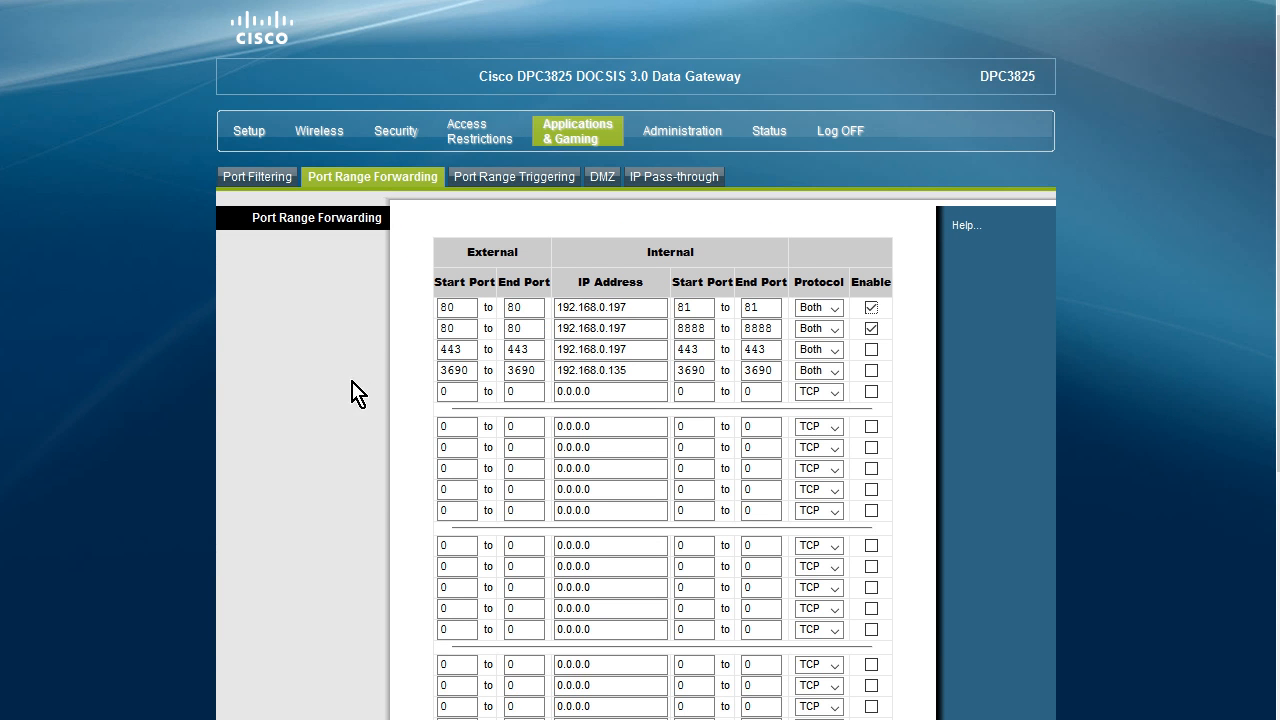
- Save the port range forwarding settings on the gateway
{"action": "left_click", "coordinate": [600, 308]}
{"action": "left_click", "coordinate": [871, 328]}
{"action": "left_click", "coordinate": [871, 329]}
{"action": "scroll", "coordinate": [1140, 440], "scroll_direction": "down", "scroll_amount": 4}
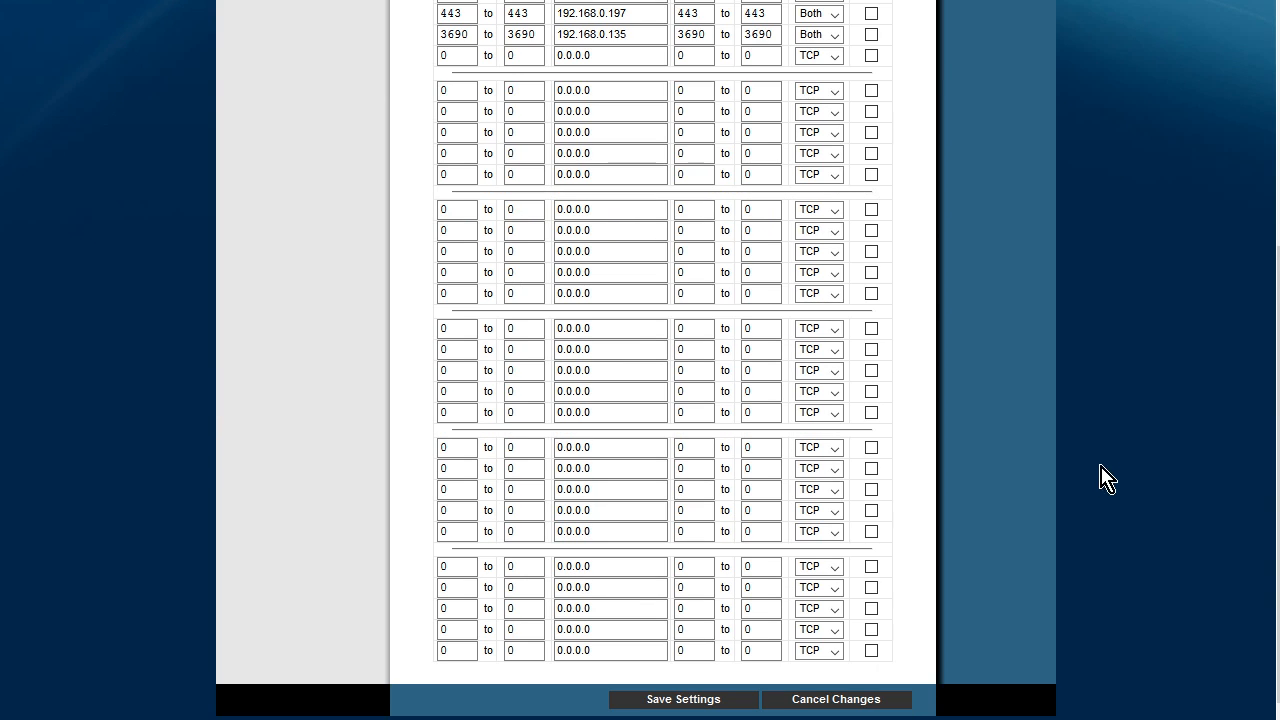
{"action": "left_click", "coordinate": [688, 697]}
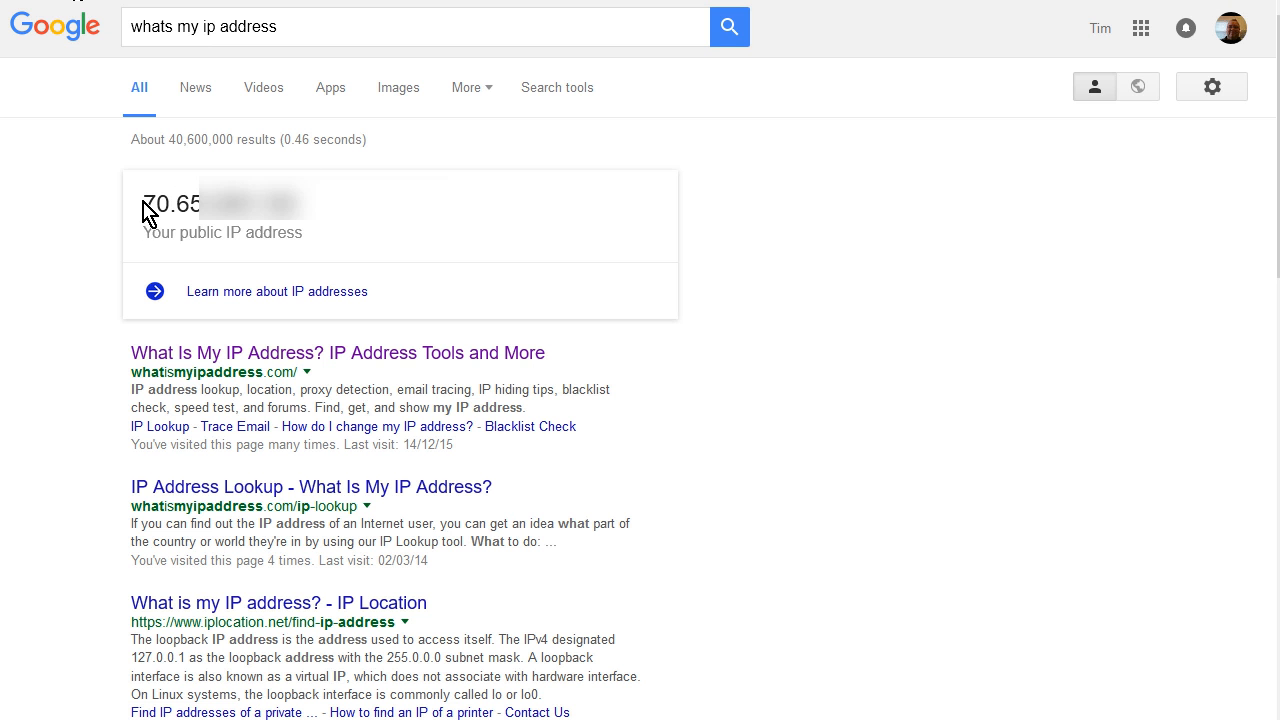
- Copy the public IP address from the Google results and load it in the browser
{"action": "left_click_drag", "start_coordinate": [143, 212], "coordinate": [300, 212]}
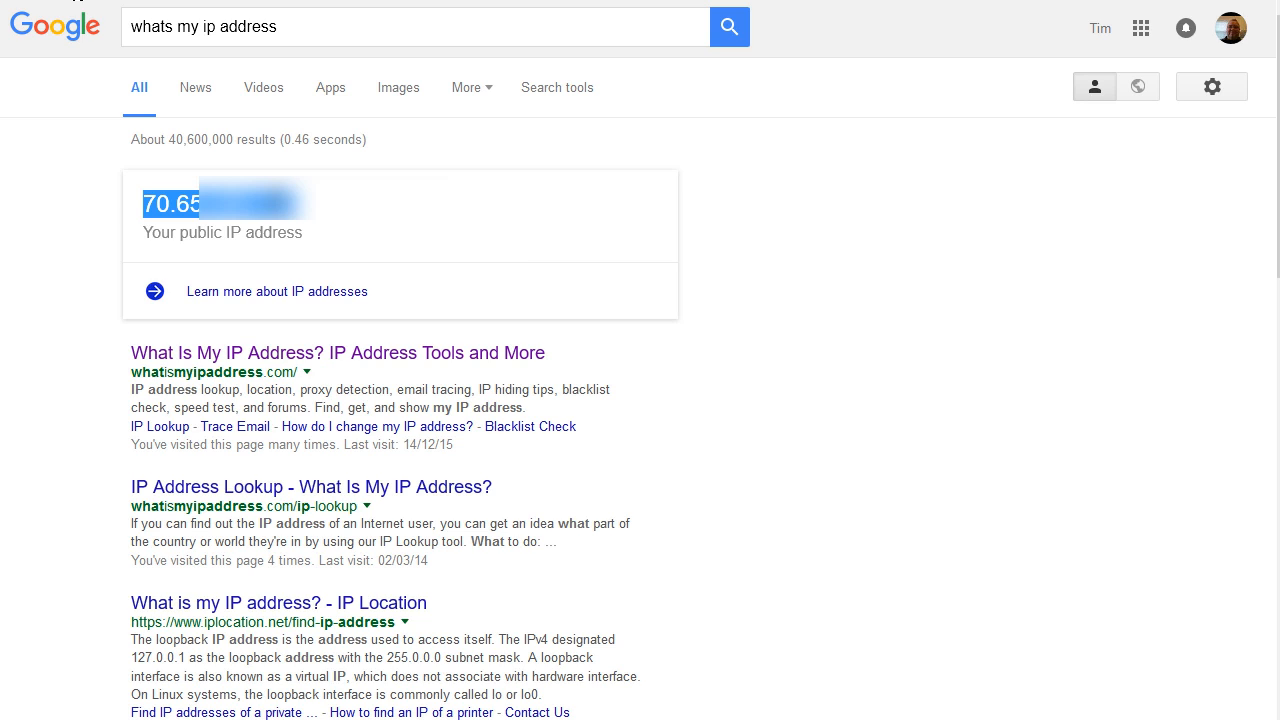
{"action": "right_click", "coordinate": [280, 205]}
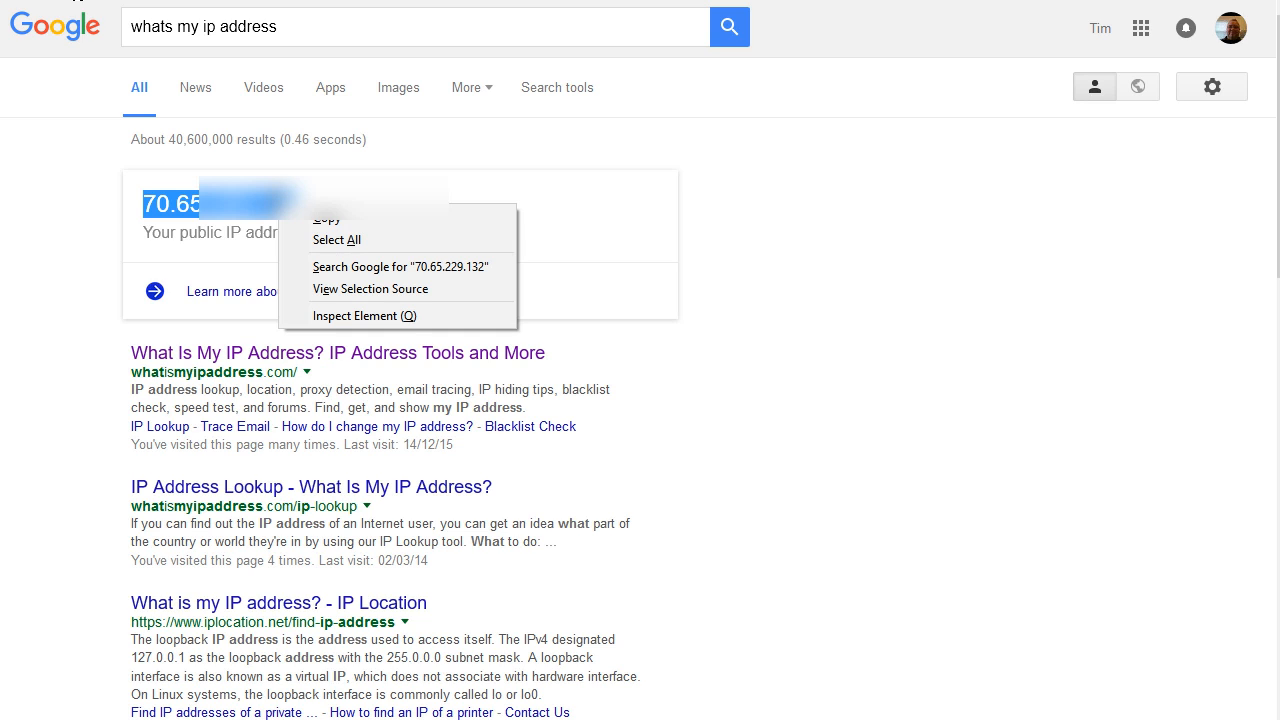
{"action": "left_click", "coordinate": [329, 222]}
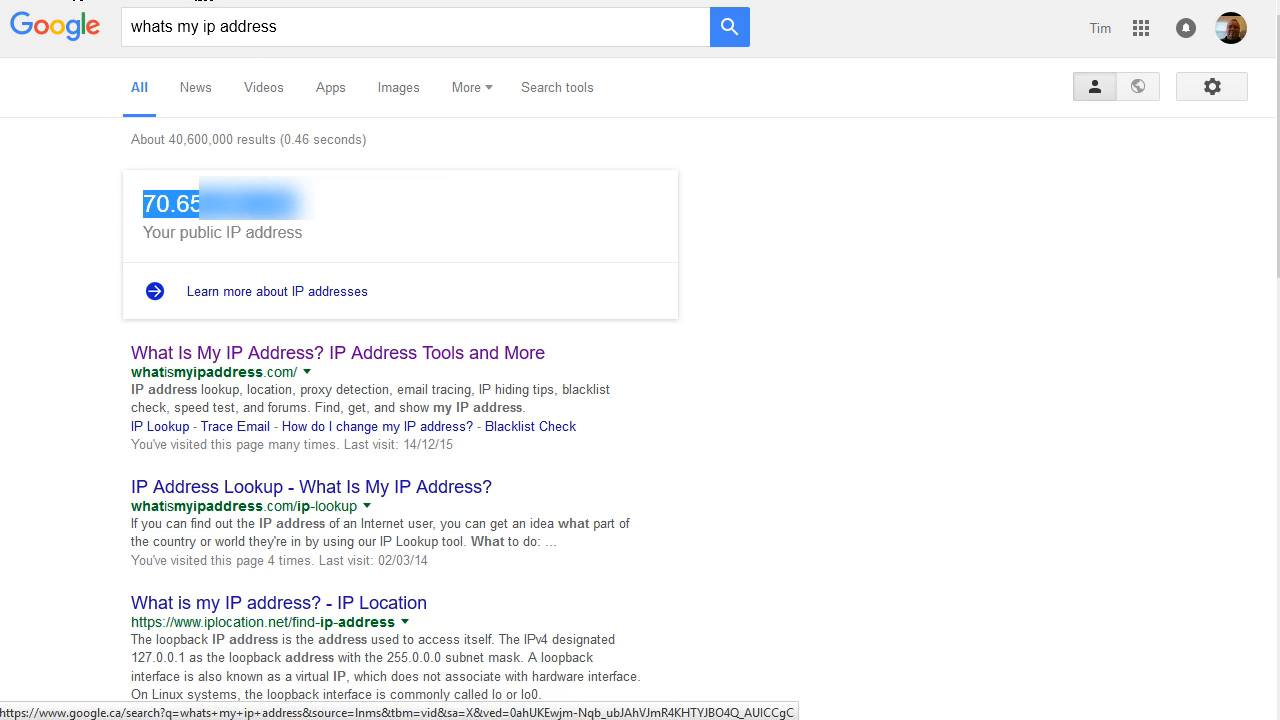
{"action": "key", "text": "alt+Tab"}
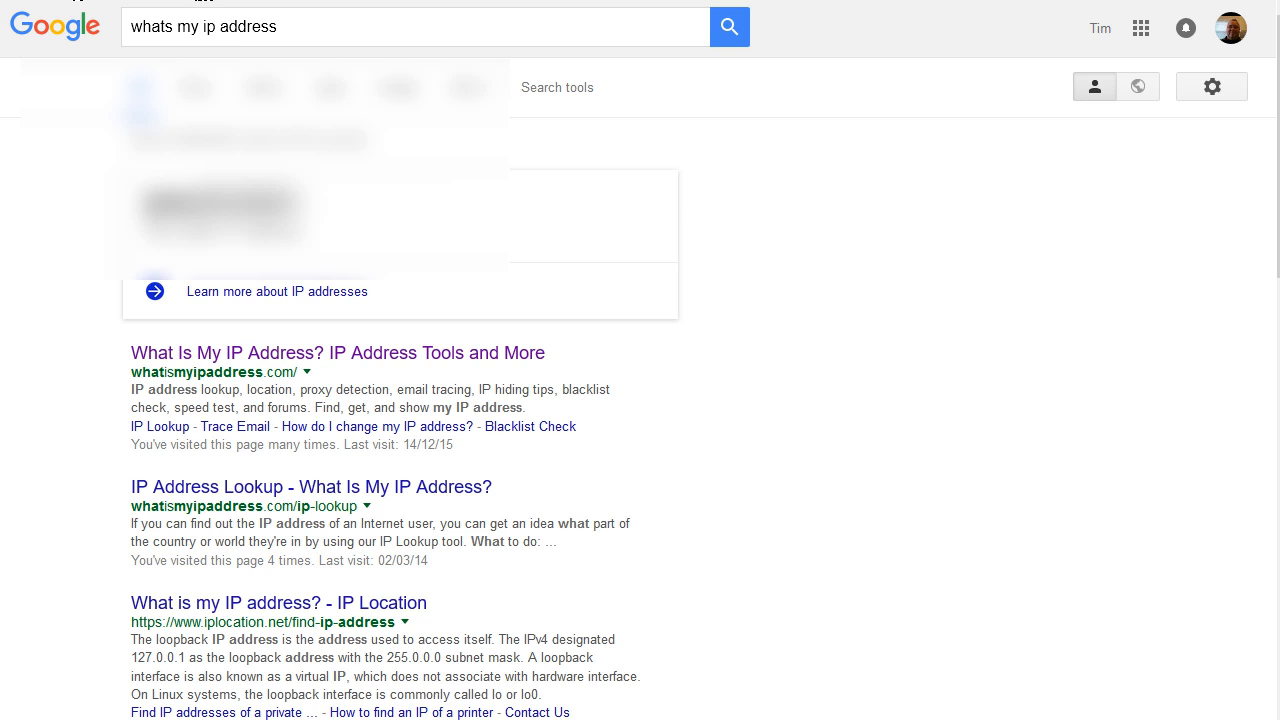
{"action": "key", "text": "ctrl+v"}
{"action": "key", "text": "Return"}
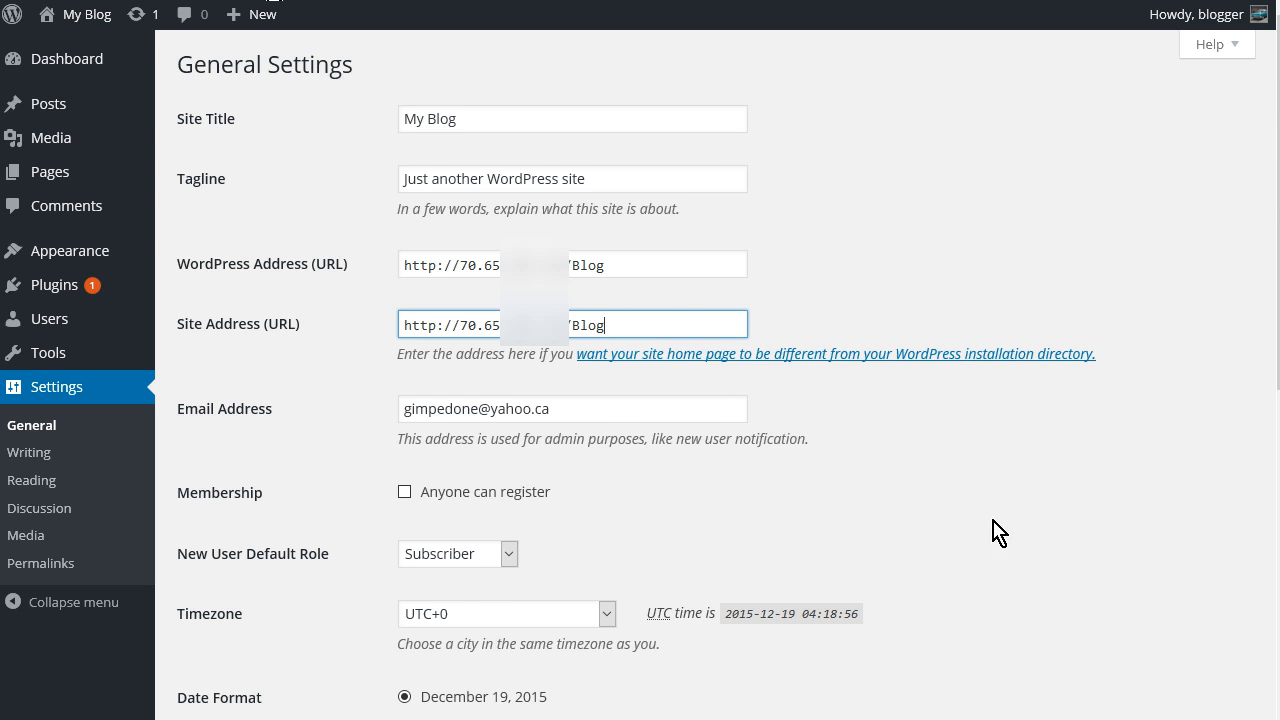
- Save the General Settings with the WordPress and site addresses pointing to the Blog folder on the public IP address
{"action": "scroll", "coordinate": [1048, 565], "scroll_direction": "down", "scroll_amount": 2}
{"action": "scroll", "coordinate": [857, 640], "scroll_direction": "down", "scroll_amount": 5}
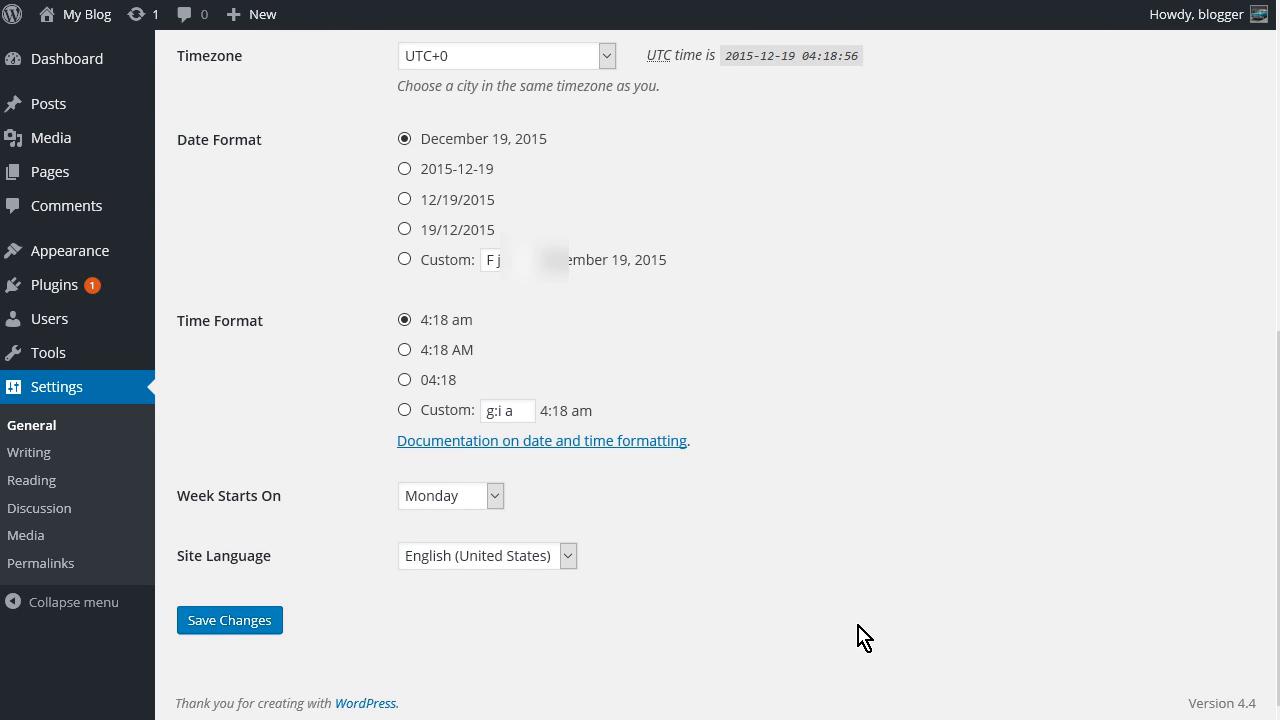
{"action": "left_click", "coordinate": [266, 622]}
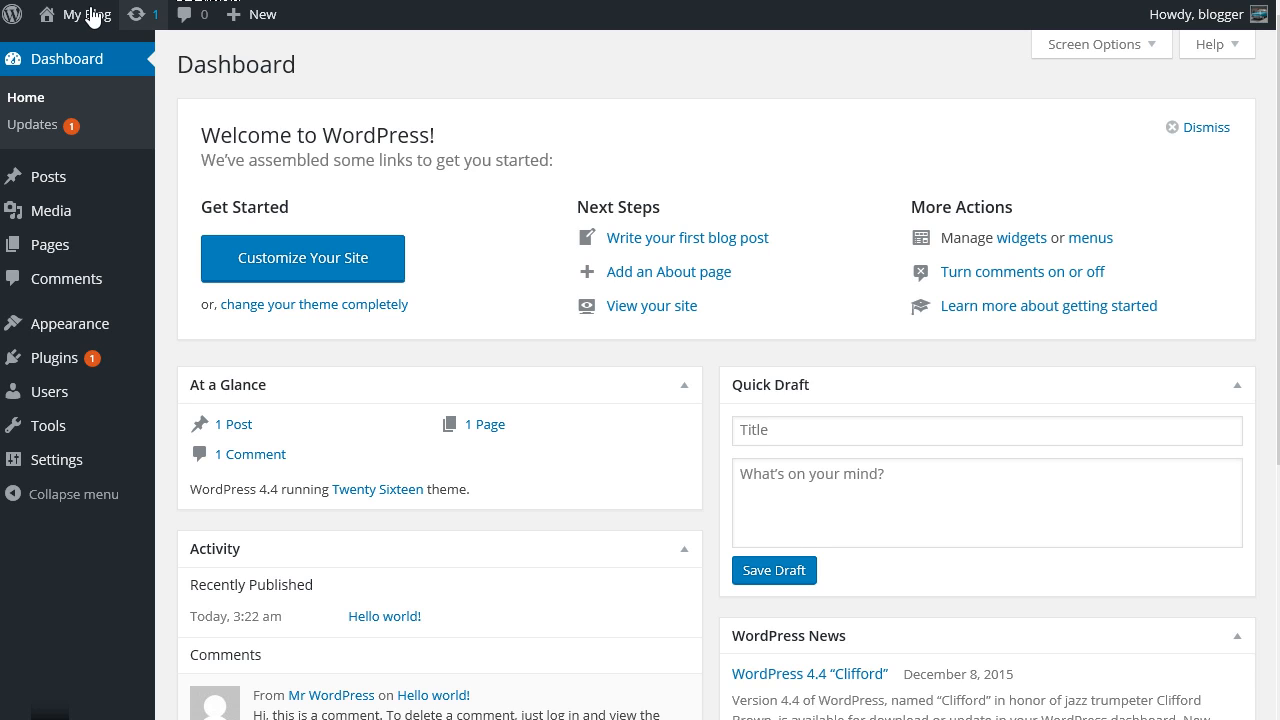
{"action": "mouse_move", "coordinate": [92, 17]}
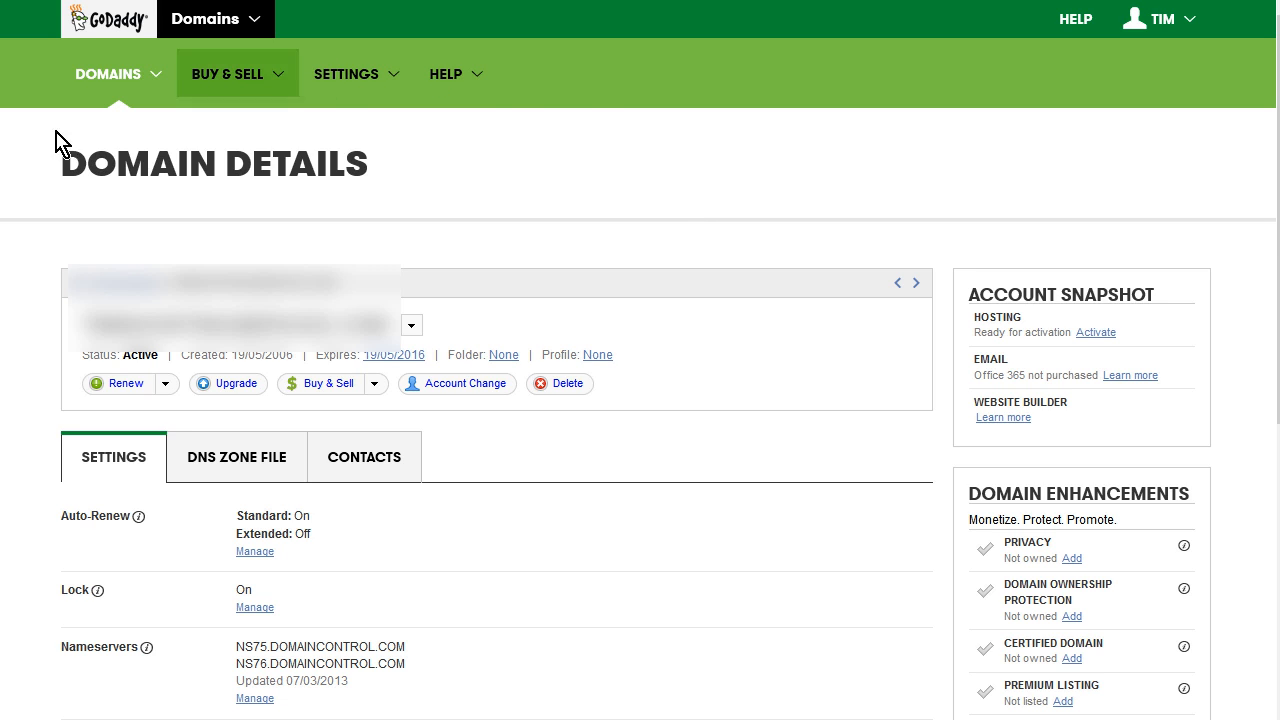
- Review the @ A (Host) record in the GoDaddy domain's DNS zone file, closing its edit form without changes
{"action": "left_click", "coordinate": [259, 468]}
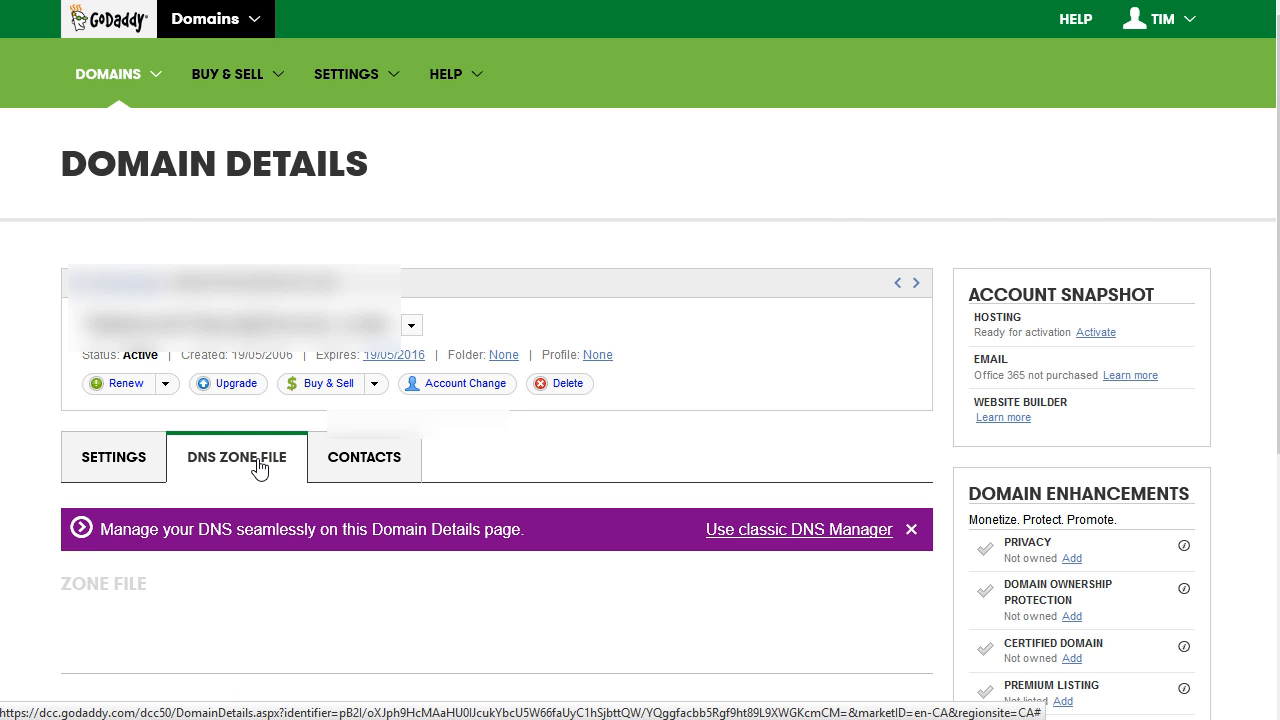
{"action": "scroll", "coordinate": [262, 466], "scroll_direction": "down", "scroll_amount": 4}
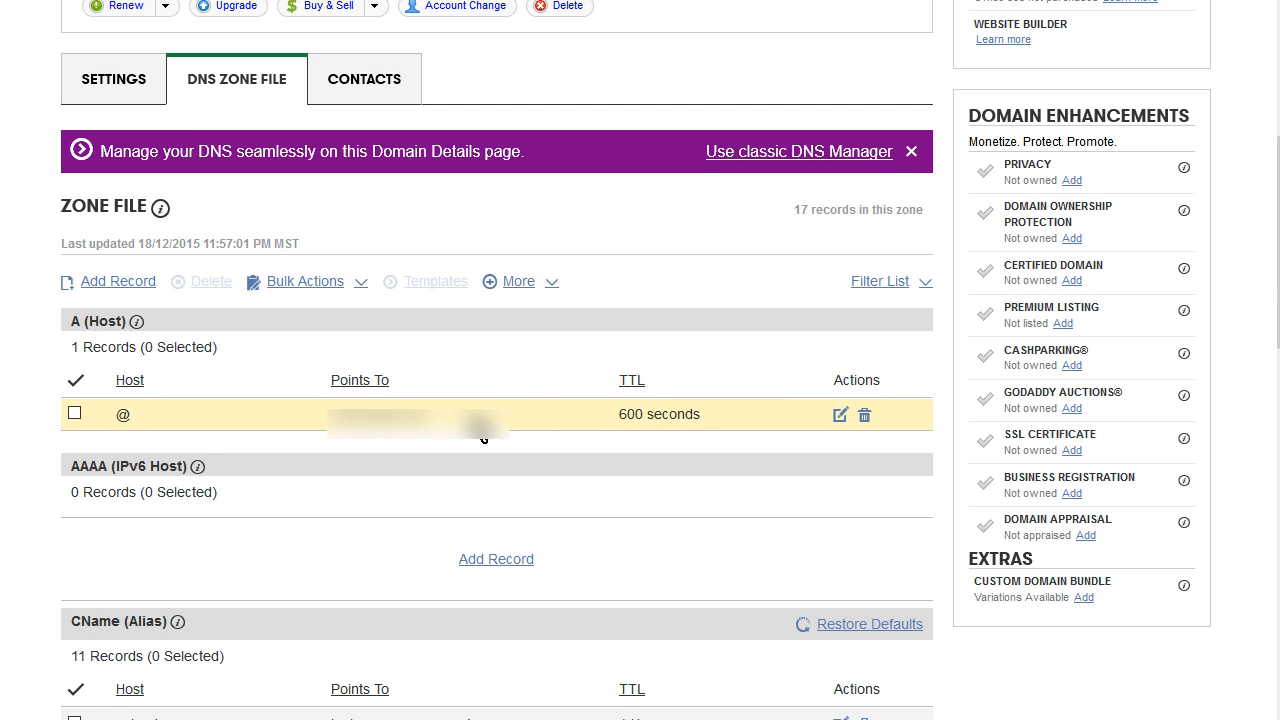
{"action": "left_click", "coordinate": [840, 416]}
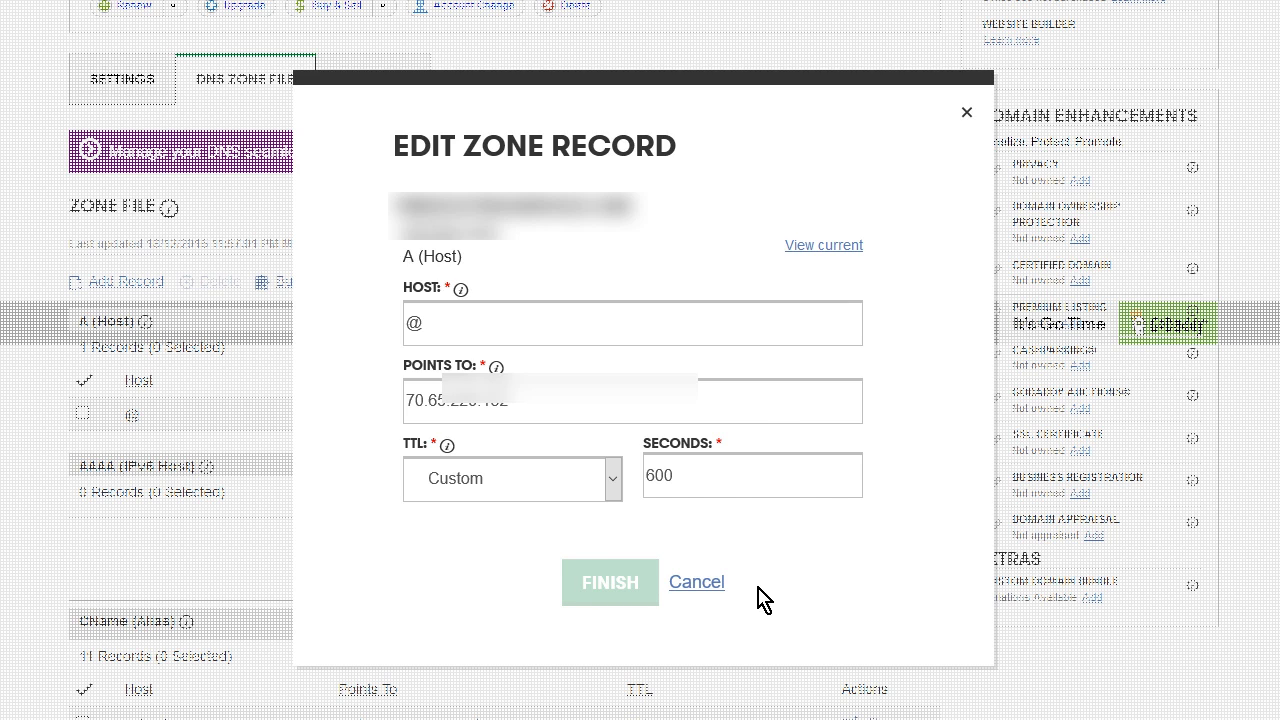
{"action": "left_click", "coordinate": [705, 586]}
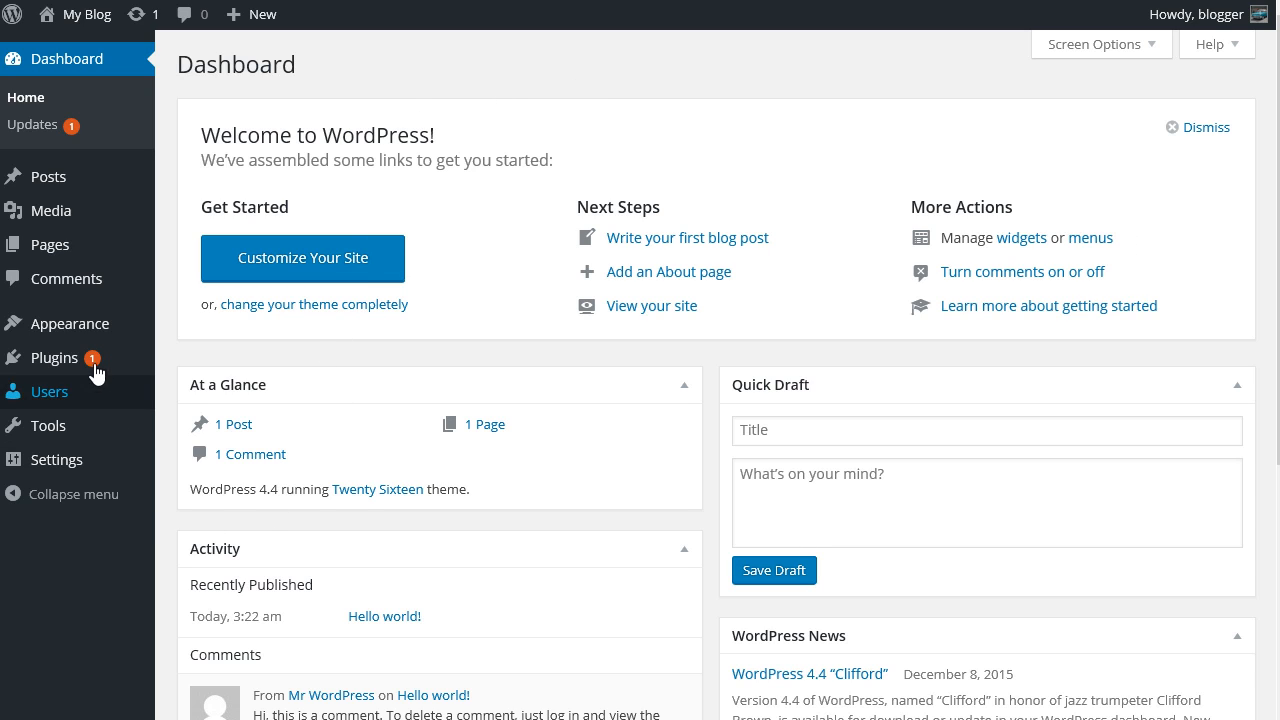
- In WordPress General Settings, replace the IP address in the Site Address (URL) with the domain name, keeping /Blog, and save
{"action": "mouse_move", "coordinate": [55, 461]}
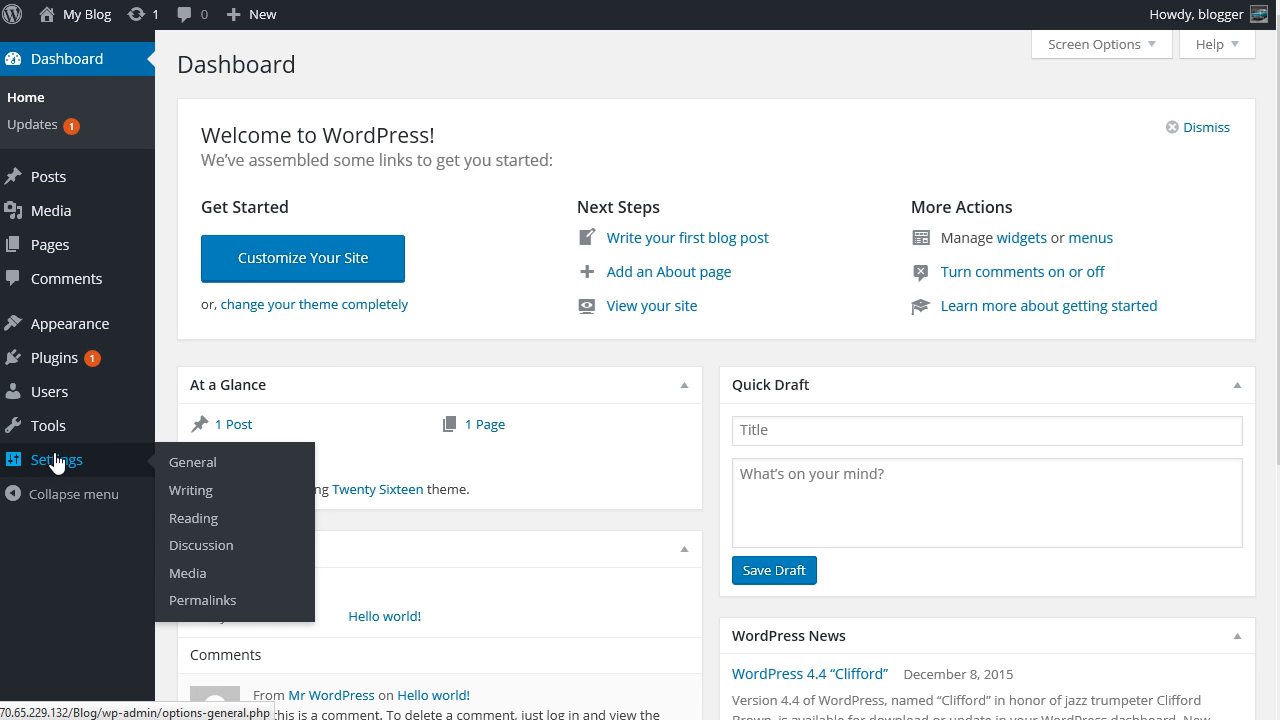
{"action": "left_click", "coordinate": [190, 462]}
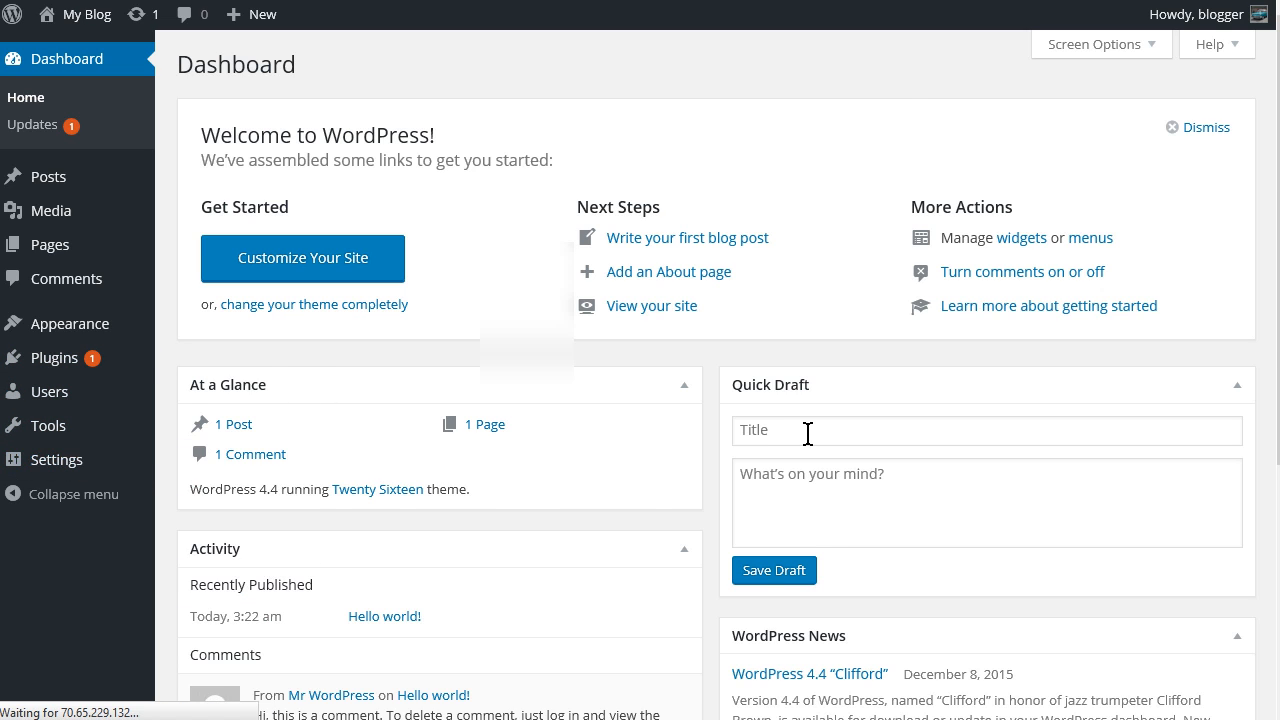
{"action": "left_click", "coordinate": [738, 318]}
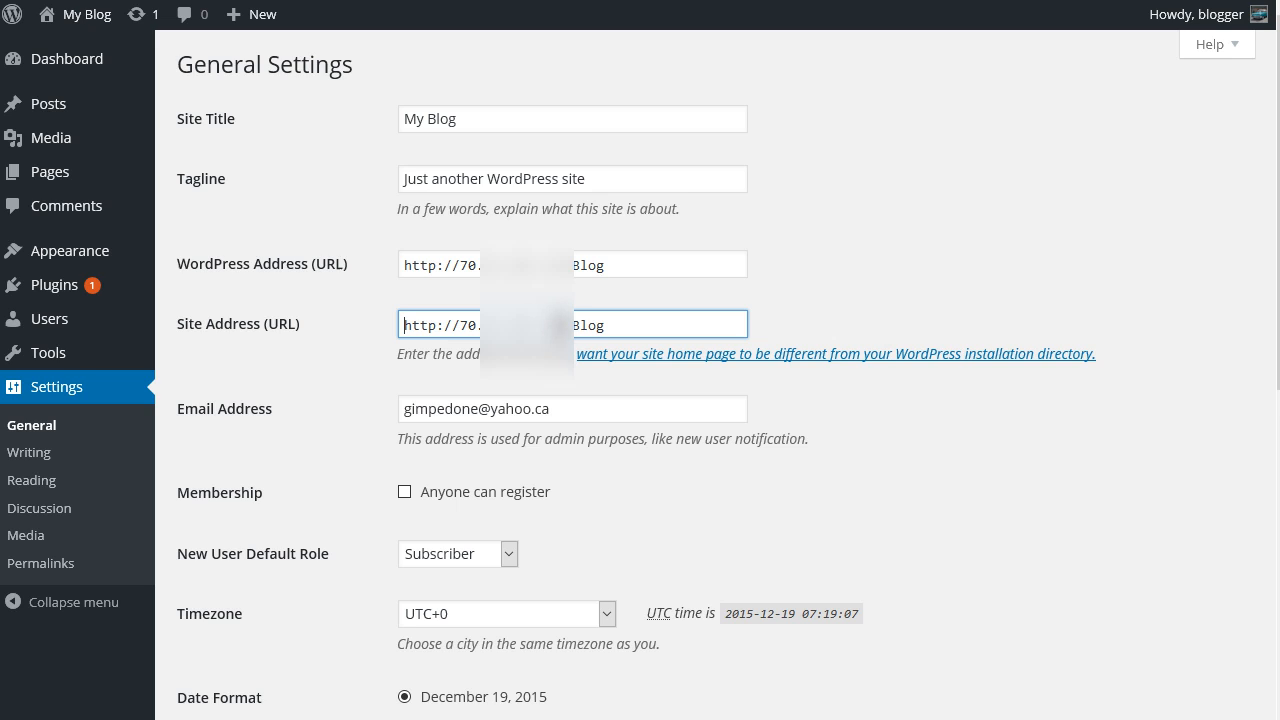
{"action": "double_click", "coordinate": [563, 325]}
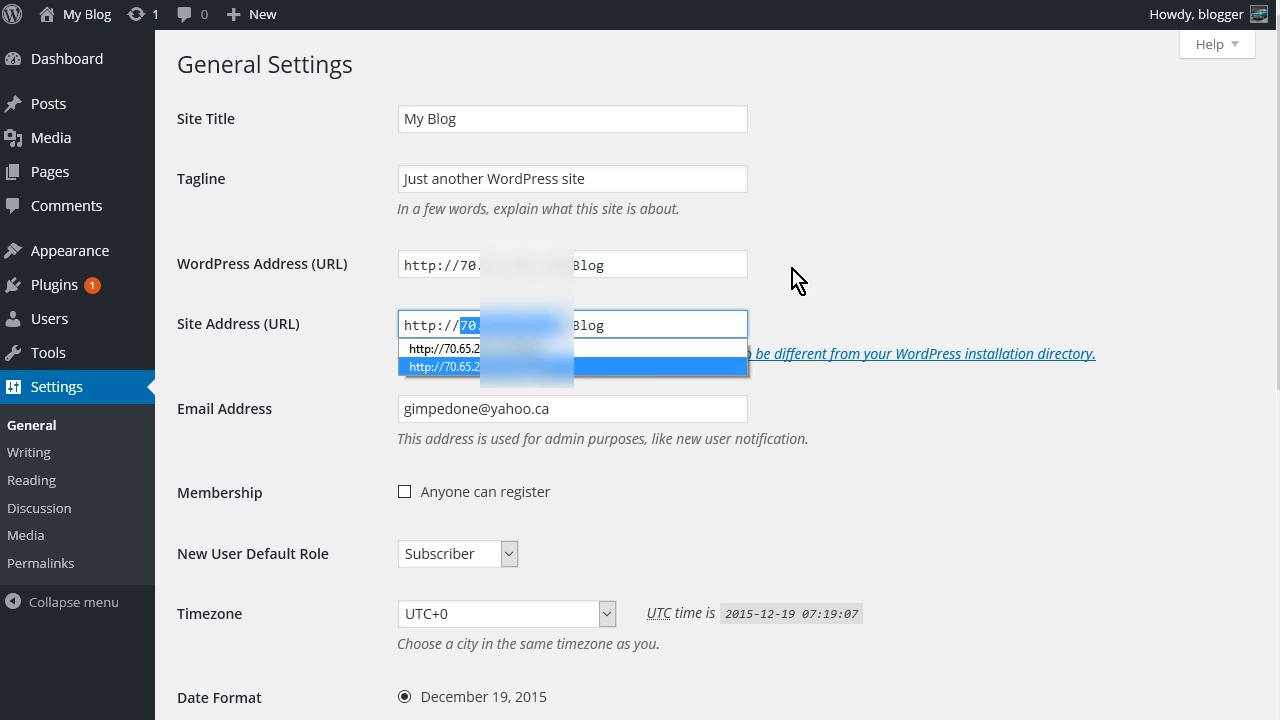
{"action": "left_click", "coordinate": [695, 268]}
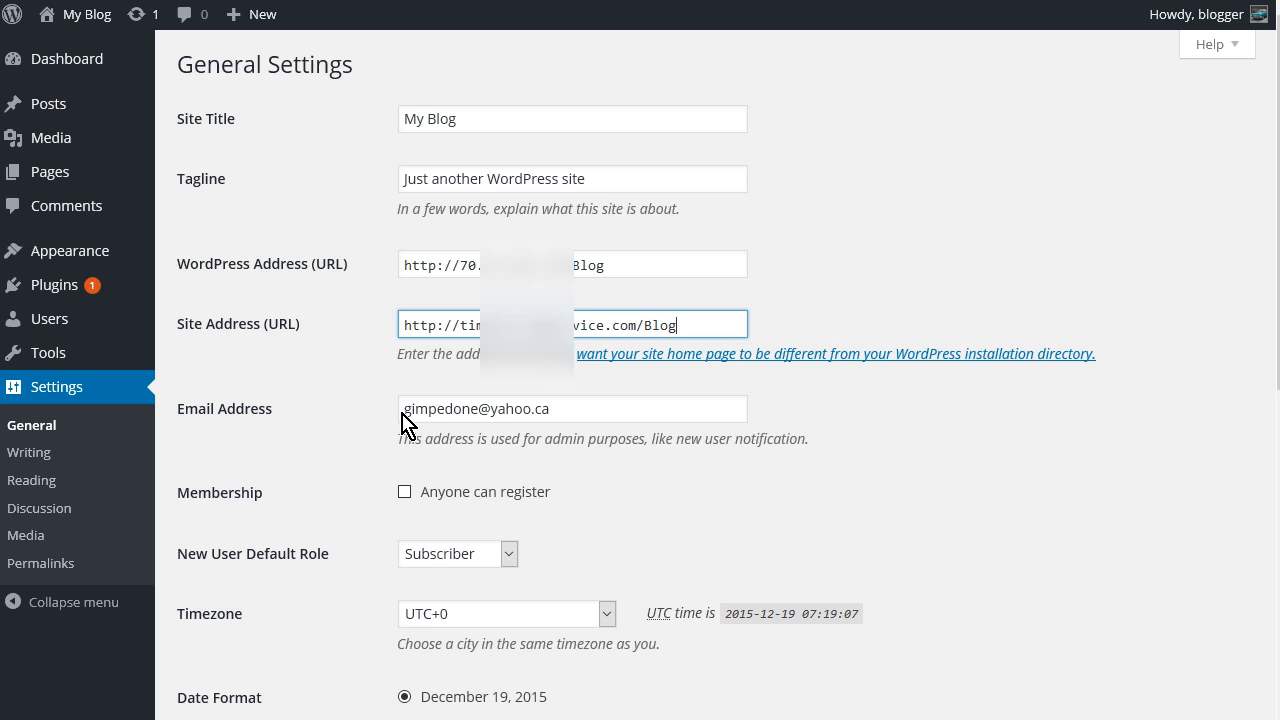
{"action": "scroll", "coordinate": [405, 420], "scroll_direction": "down", "scroll_amount": 5}
{"action": "left_click", "coordinate": [220, 620]}
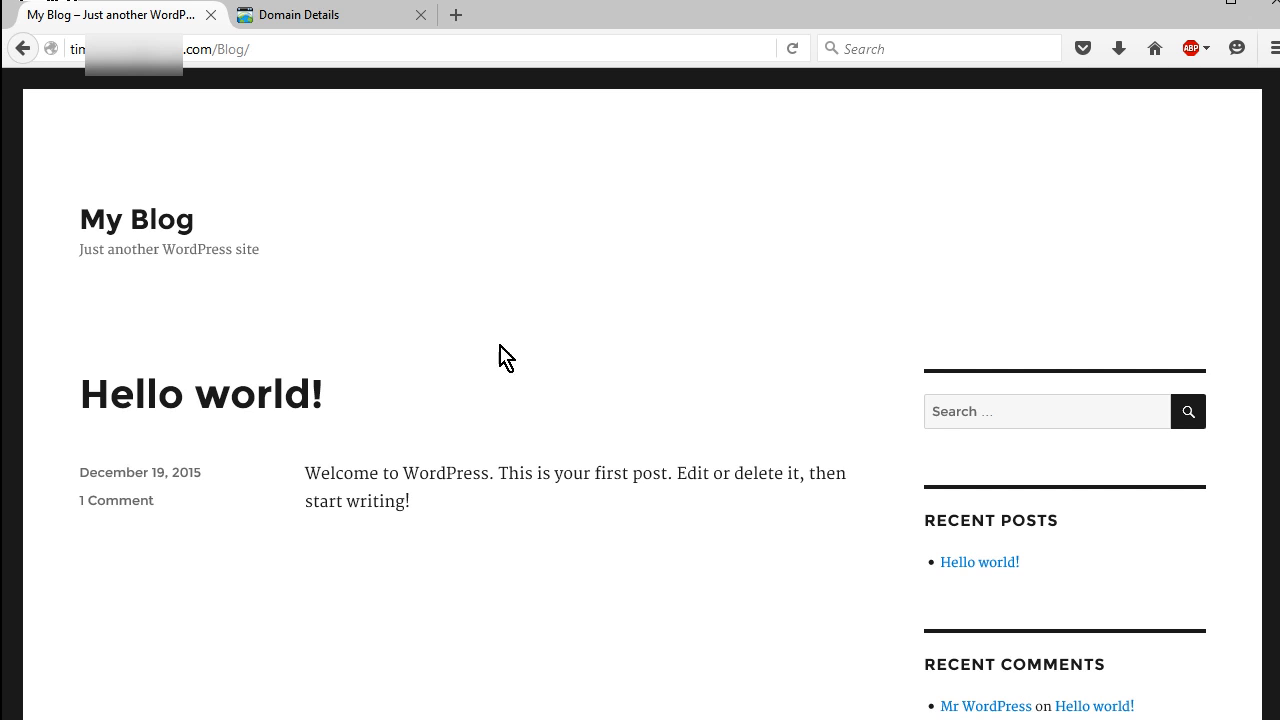
- Check the blog under the domain name by viewing the Hello world! post and its recent comment
{"action": "scroll", "coordinate": [868, 428], "scroll_direction": "down", "scroll_amount": 2}
{"action": "scroll", "coordinate": [868, 428], "scroll_direction": "down", "scroll_amount": 2}
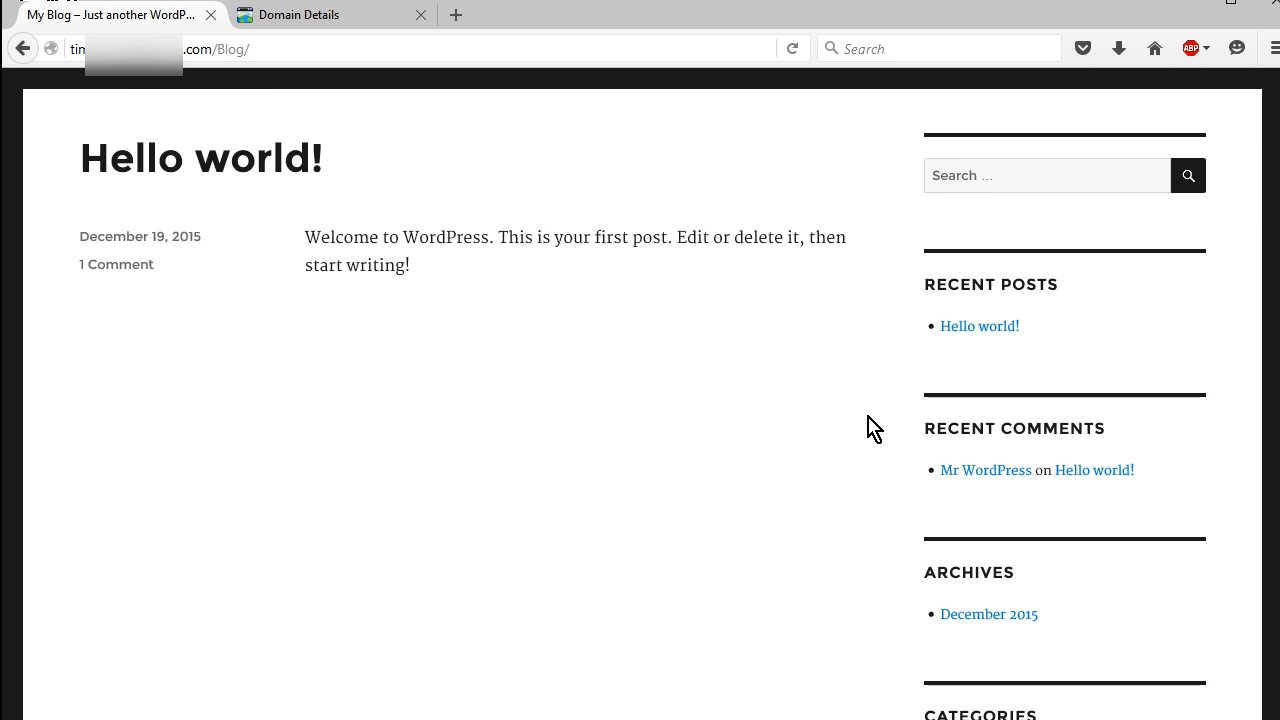
{"action": "left_click", "coordinate": [990, 318]}
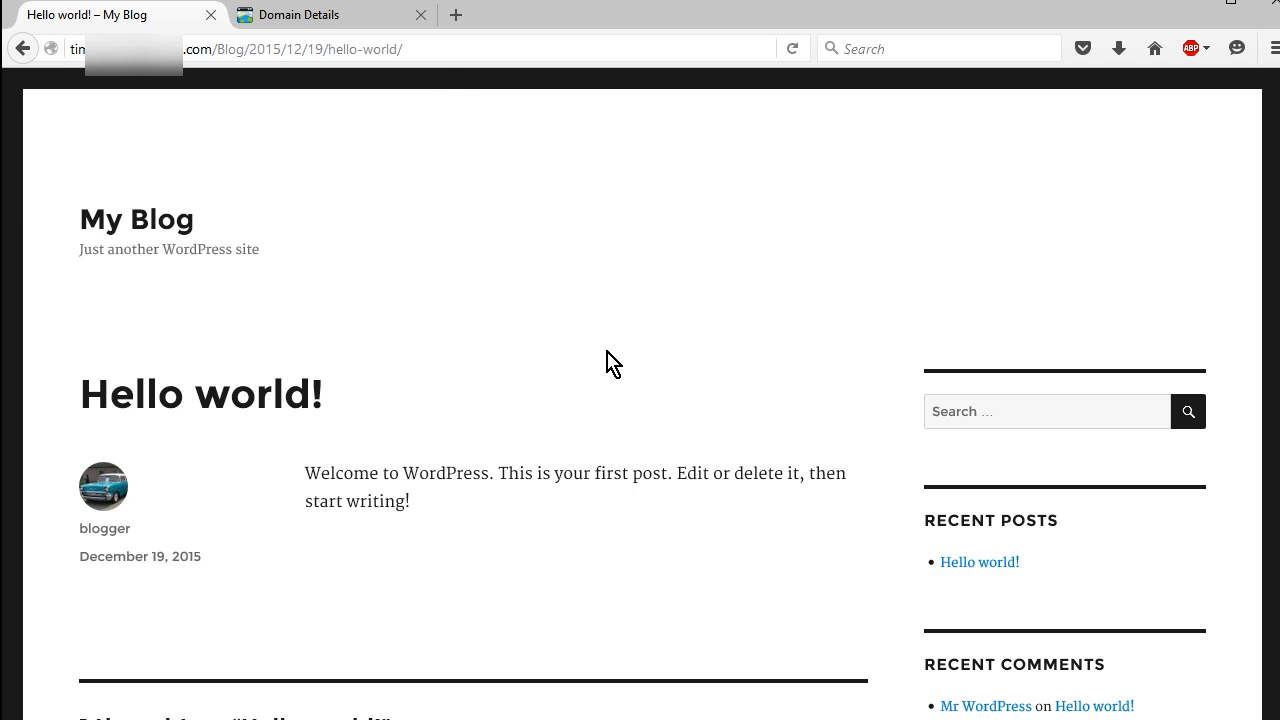
{"action": "scroll", "coordinate": [1187, 466], "scroll_direction": "down", "scroll_amount": 3}
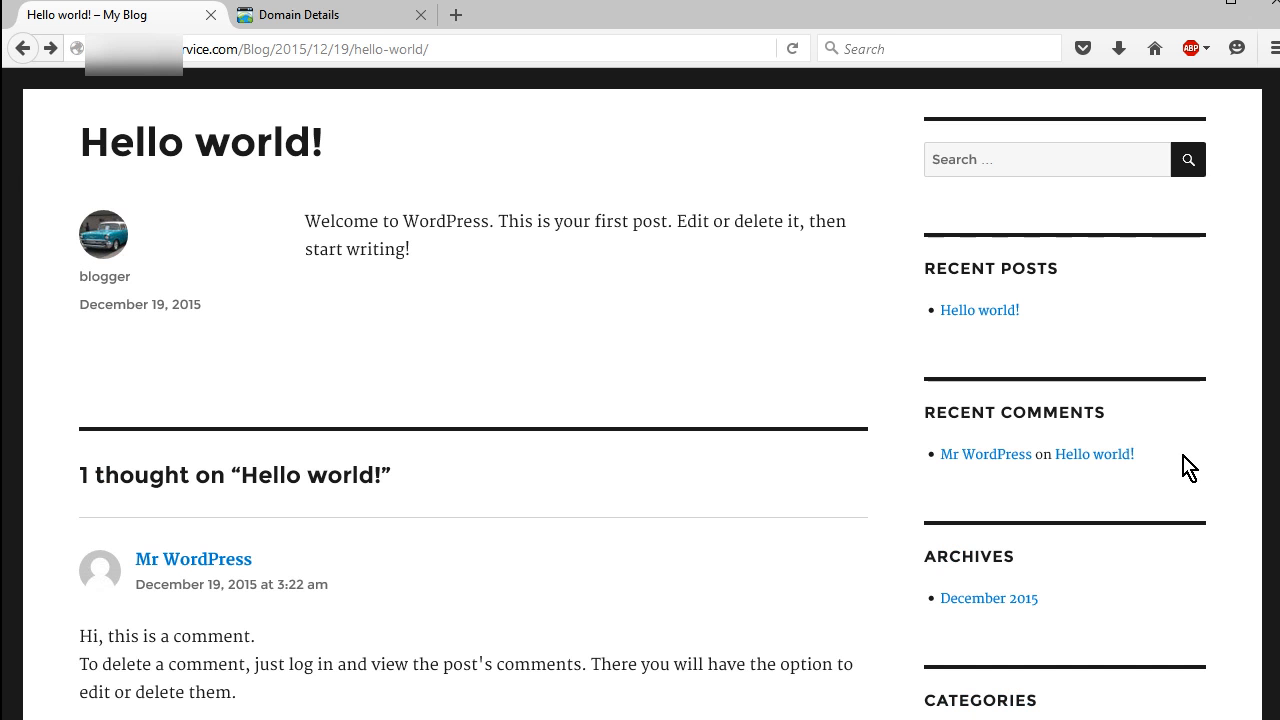
{"action": "left_click", "coordinate": [1101, 460]}
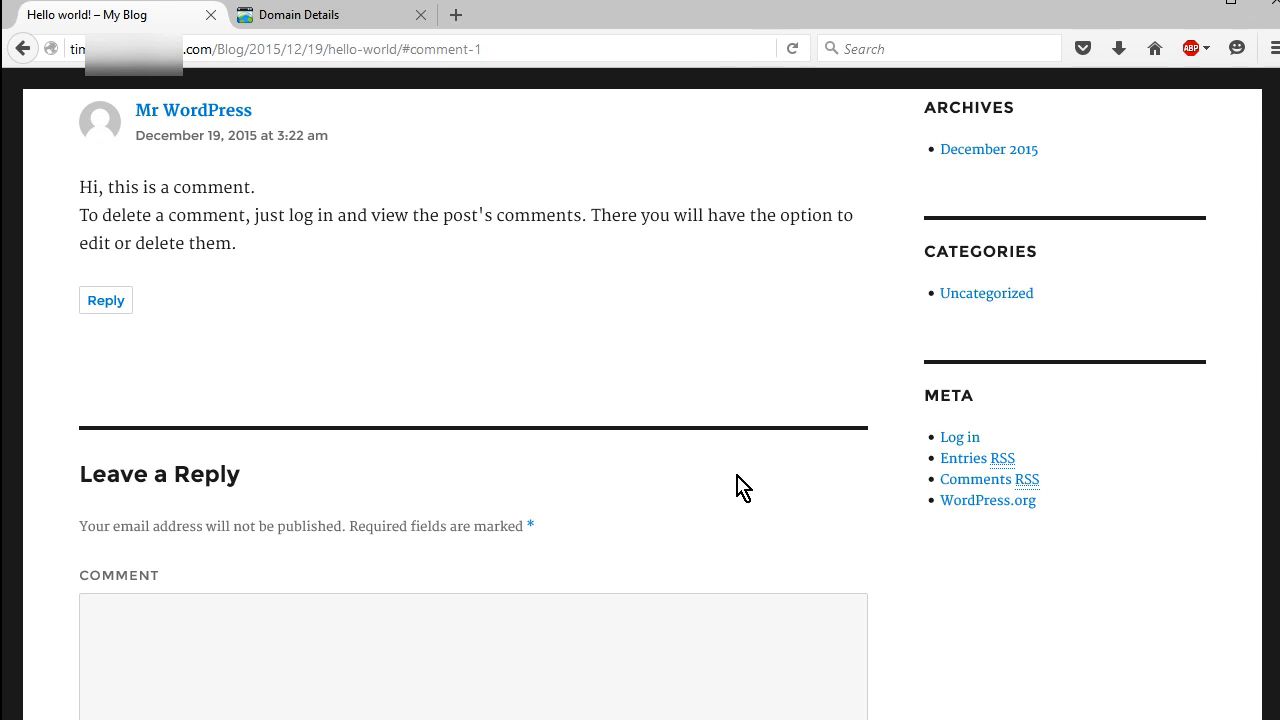
- Log in to the WordPress dashboard from the blog's login link with the username and account password
{"action": "left_click", "coordinate": [960, 442]}
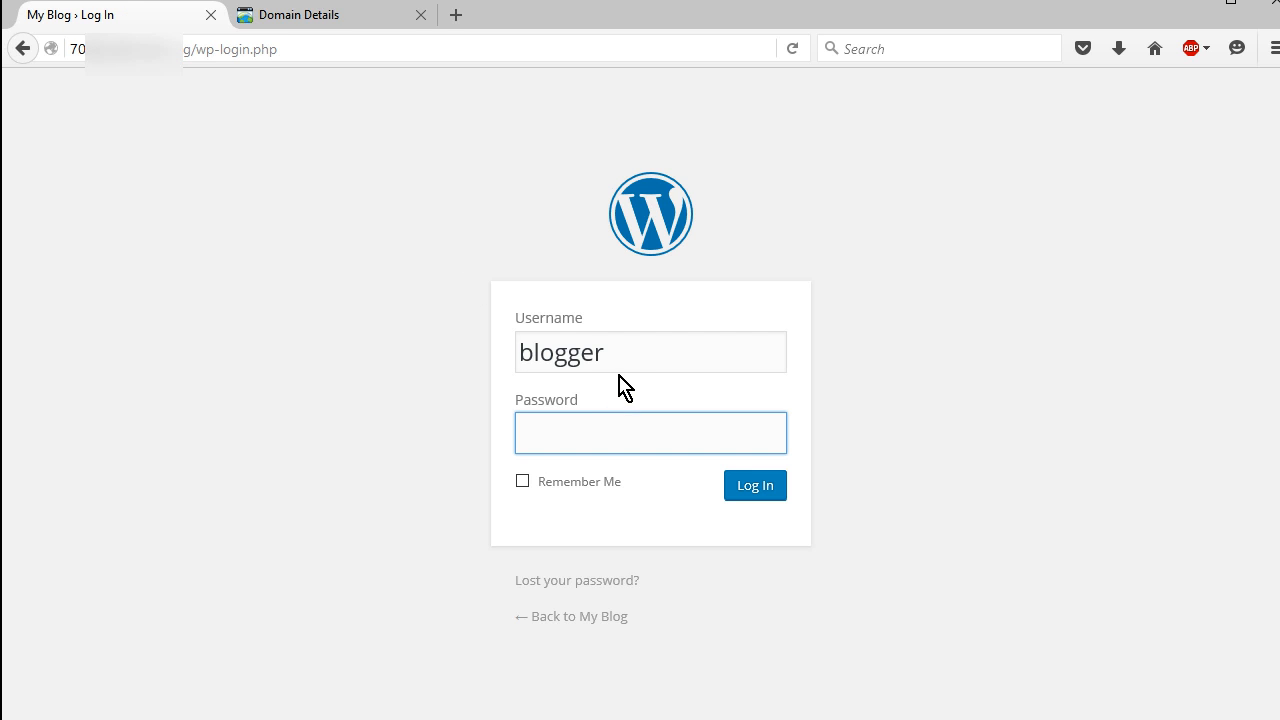
{"action": "left_click", "coordinate": [649, 357]}
{"action": "key", "text": "Tab"}
{"action": "type", "text": "•••••••"}
{"action": "left_click", "coordinate": [752, 487]}
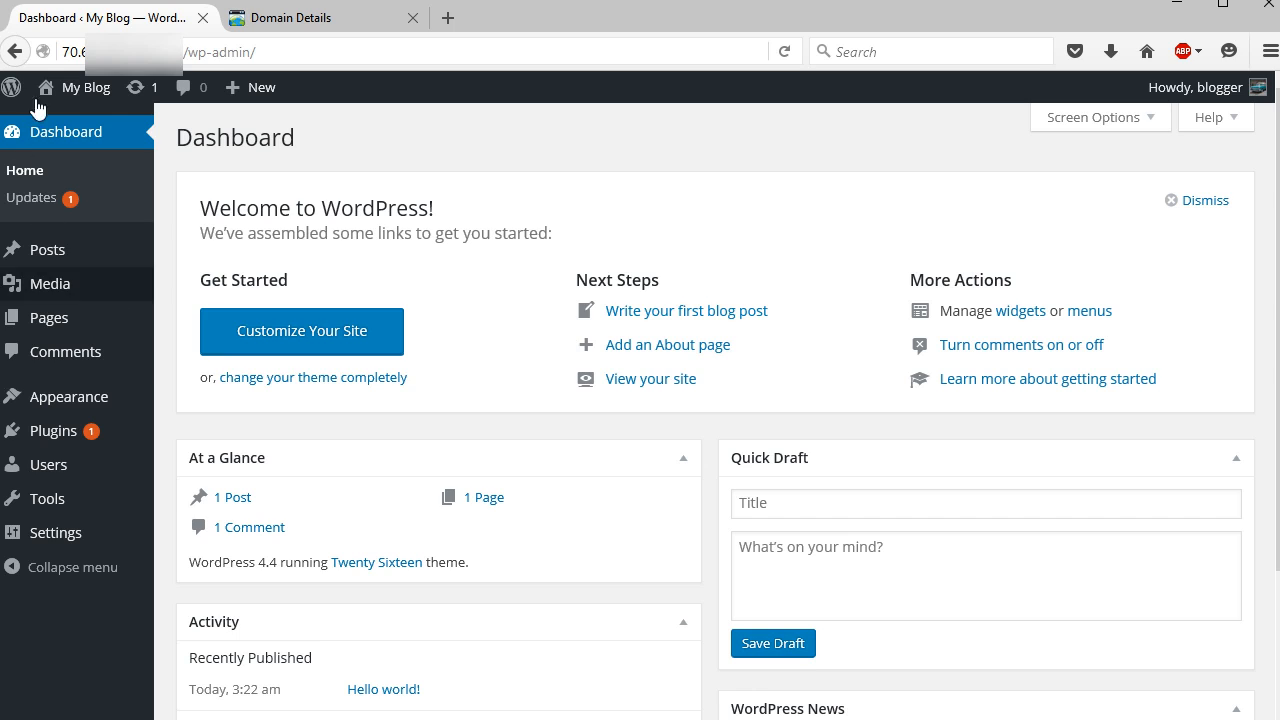
- Check the addresses in General Settings, then visit the site from the dashboard and look over its home page
{"action": "left_click", "coordinate": [45, 257]}
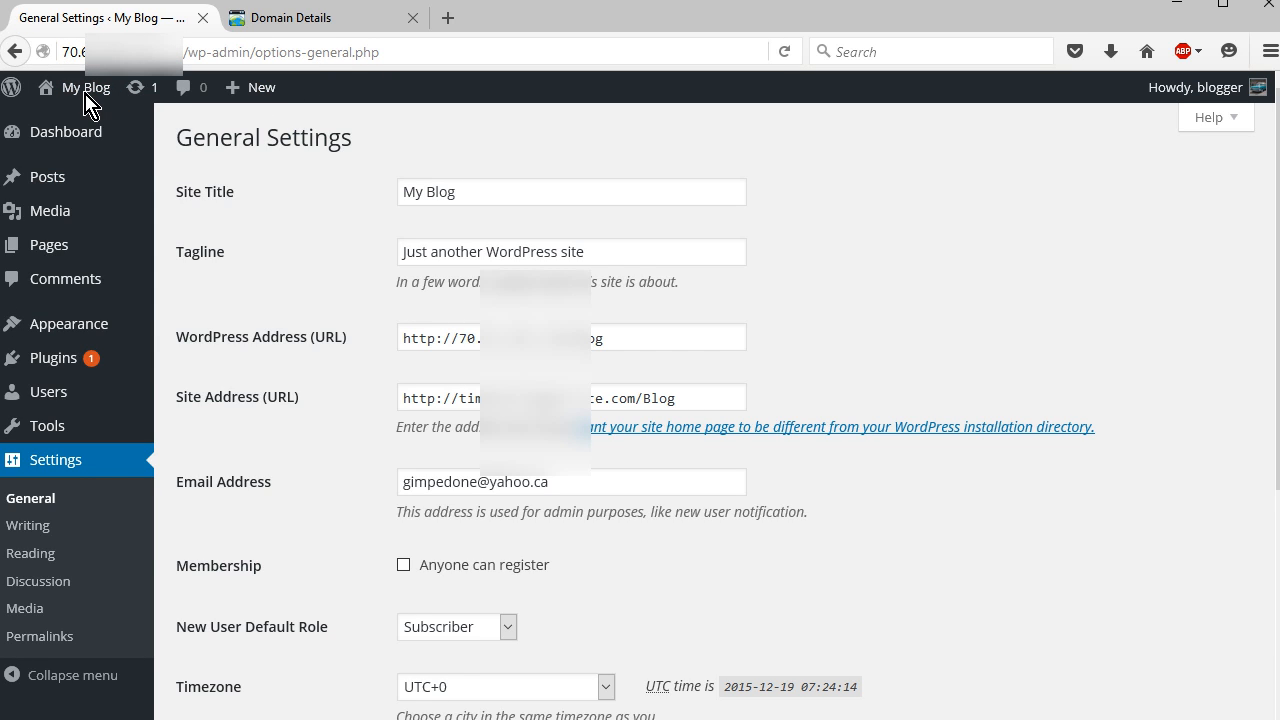
{"action": "mouse_move", "coordinate": [82, 97]}
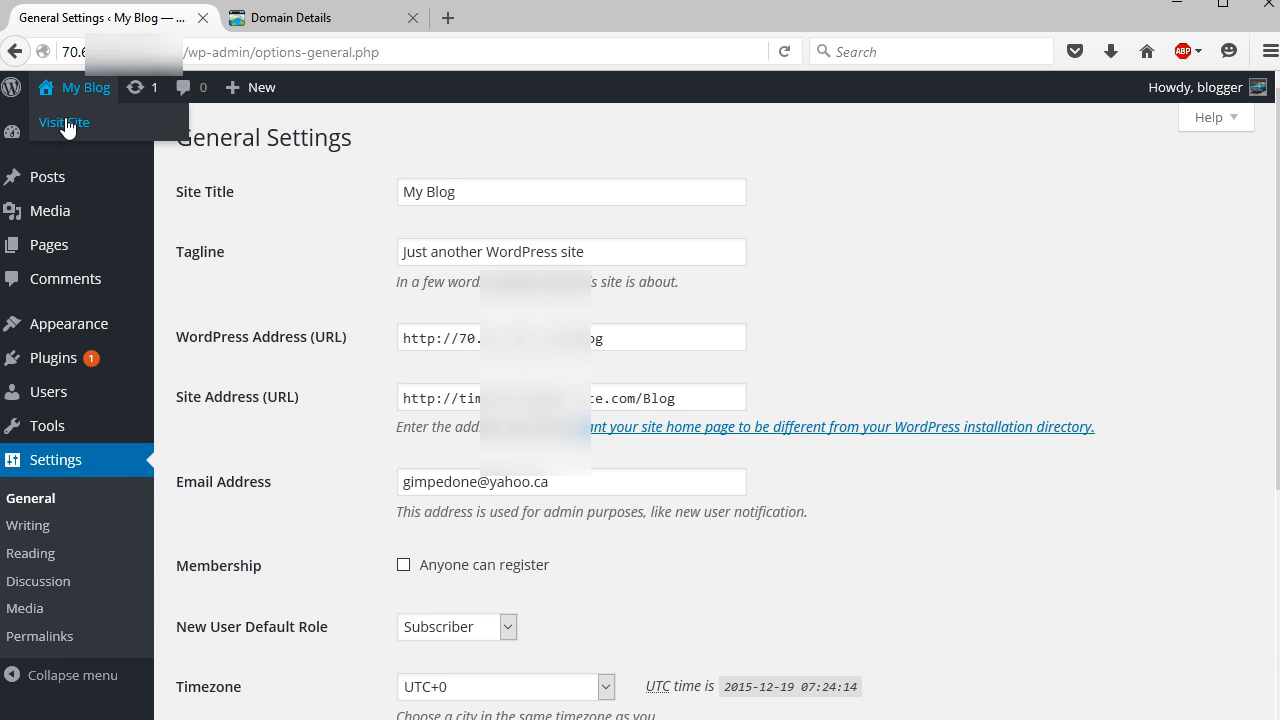
{"action": "left_click", "coordinate": [64, 123]}
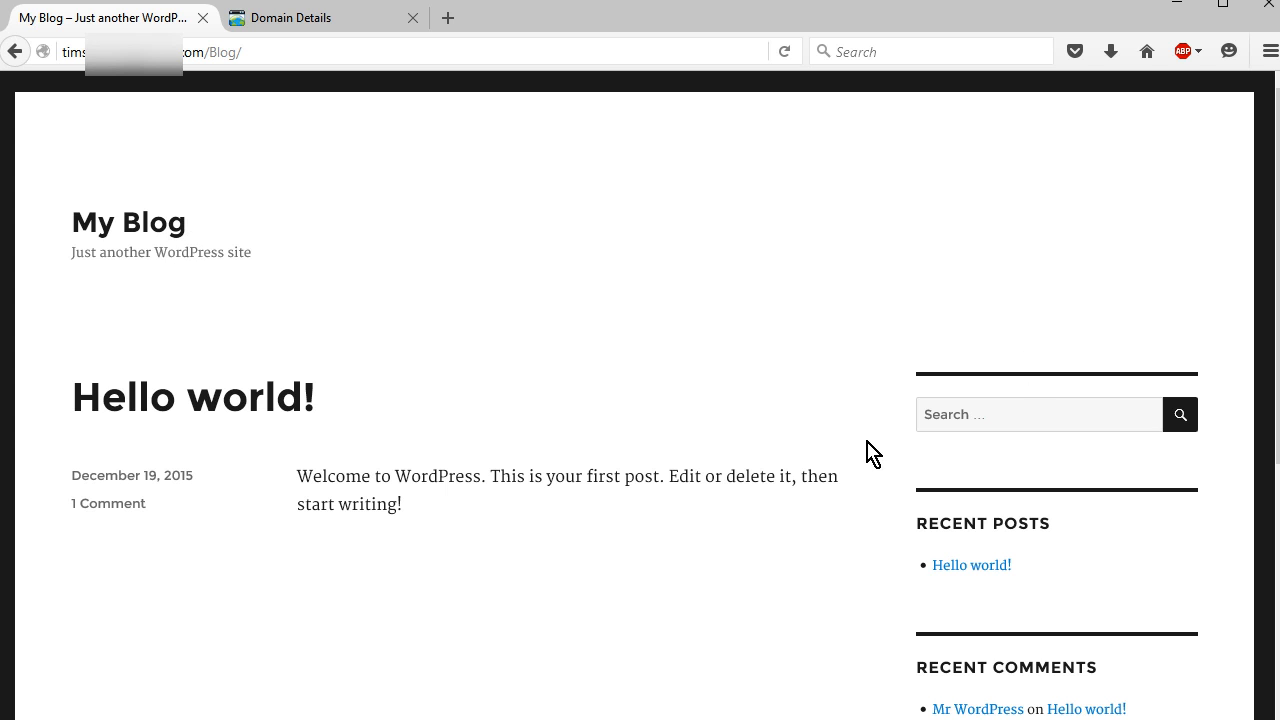
{"action": "scroll", "coordinate": [860, 451], "scroll_direction": "down", "scroll_amount": 5}
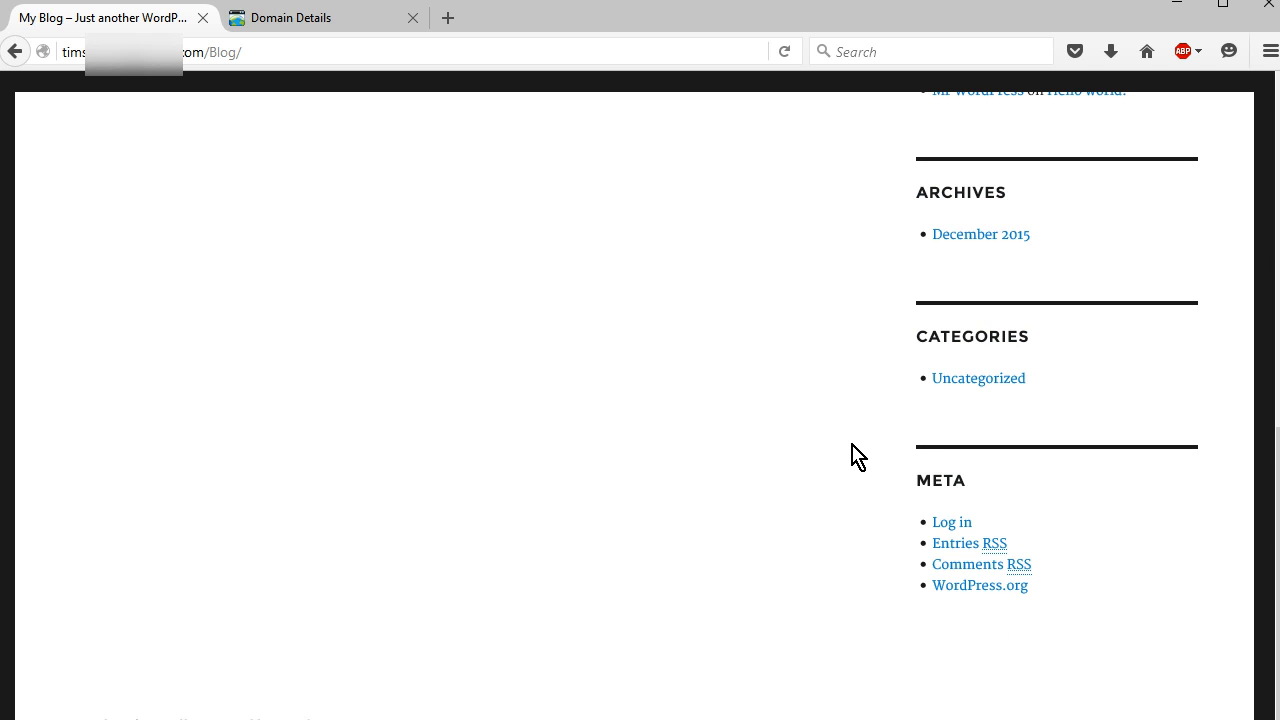
{"action": "scroll", "coordinate": [852, 454], "scroll_direction": "up", "scroll_amount": 7}
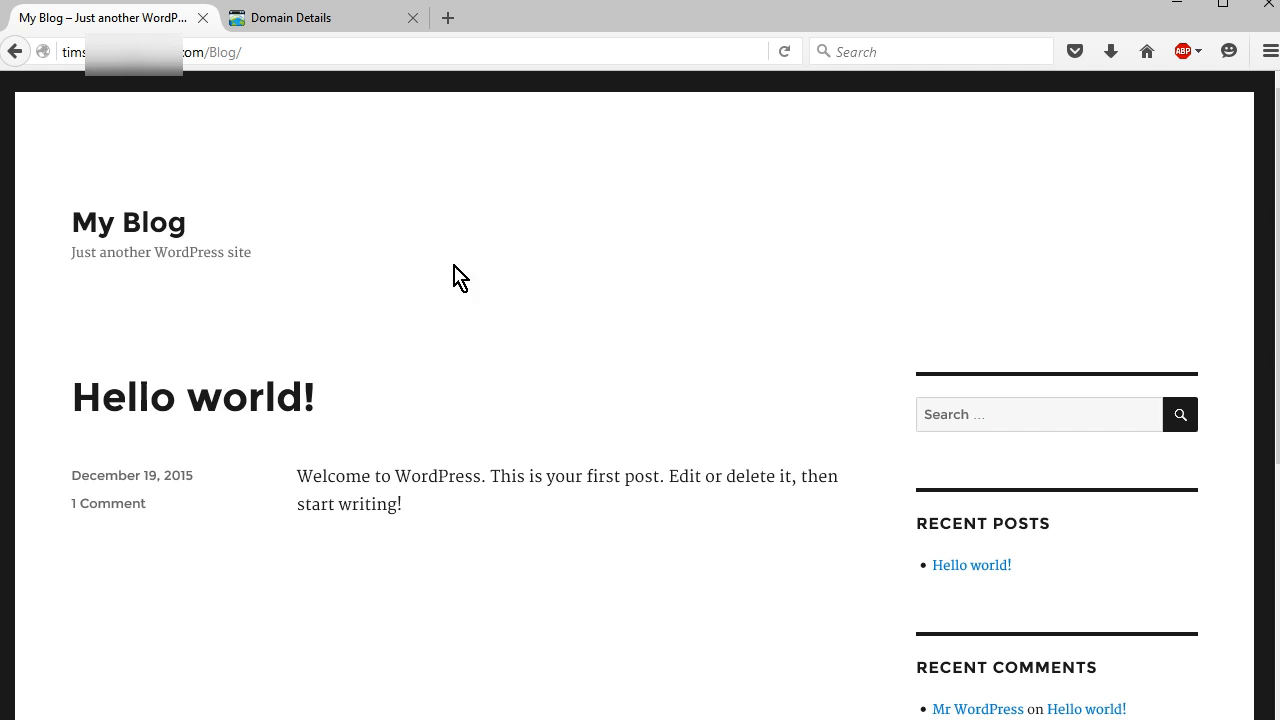